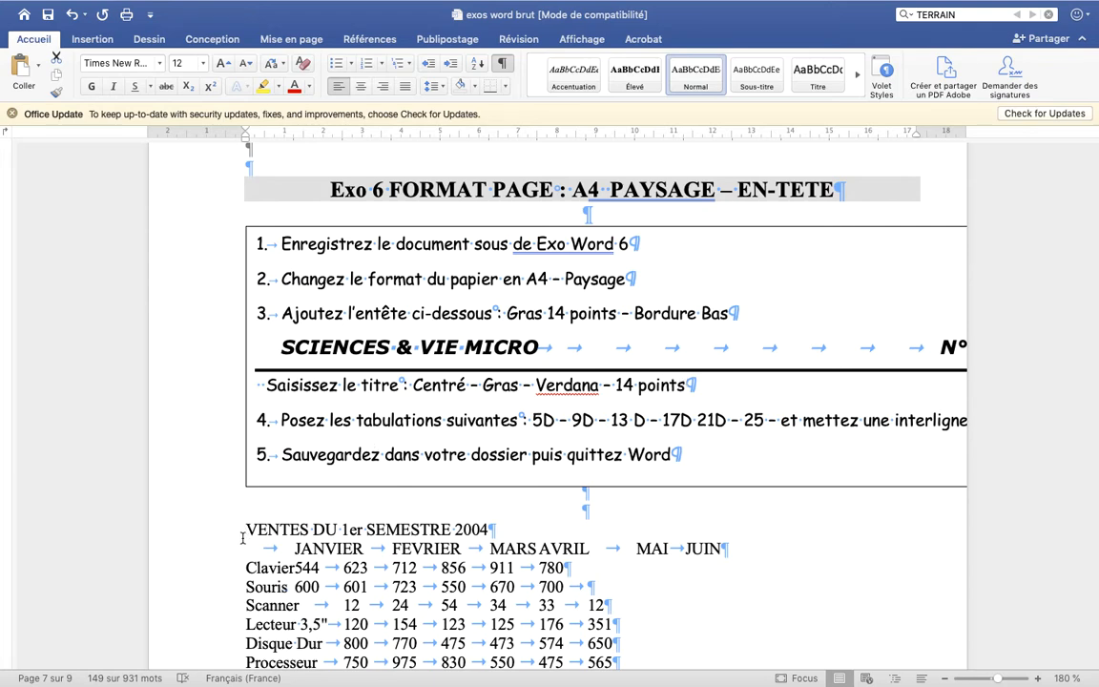
Step: Copy the sales lines from the title VENTES DU 1er SEMESTRE 2004 through Processeur into a new blank document
left_click_drag(245, 528, 653, 598)
key("super+c")
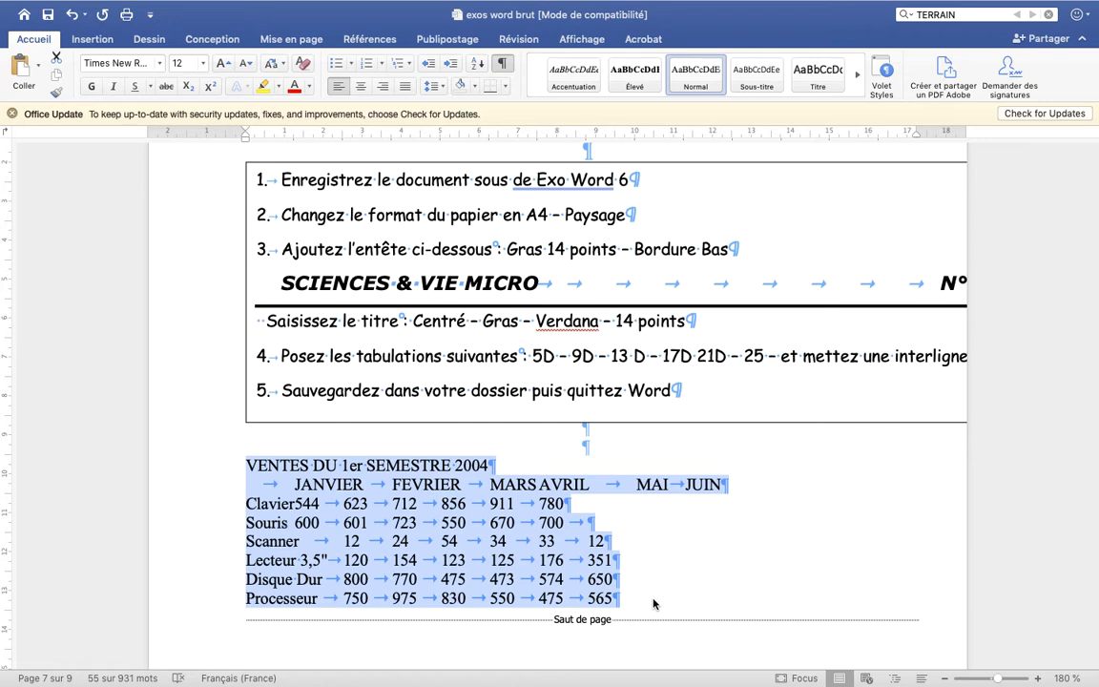
key("super+n")
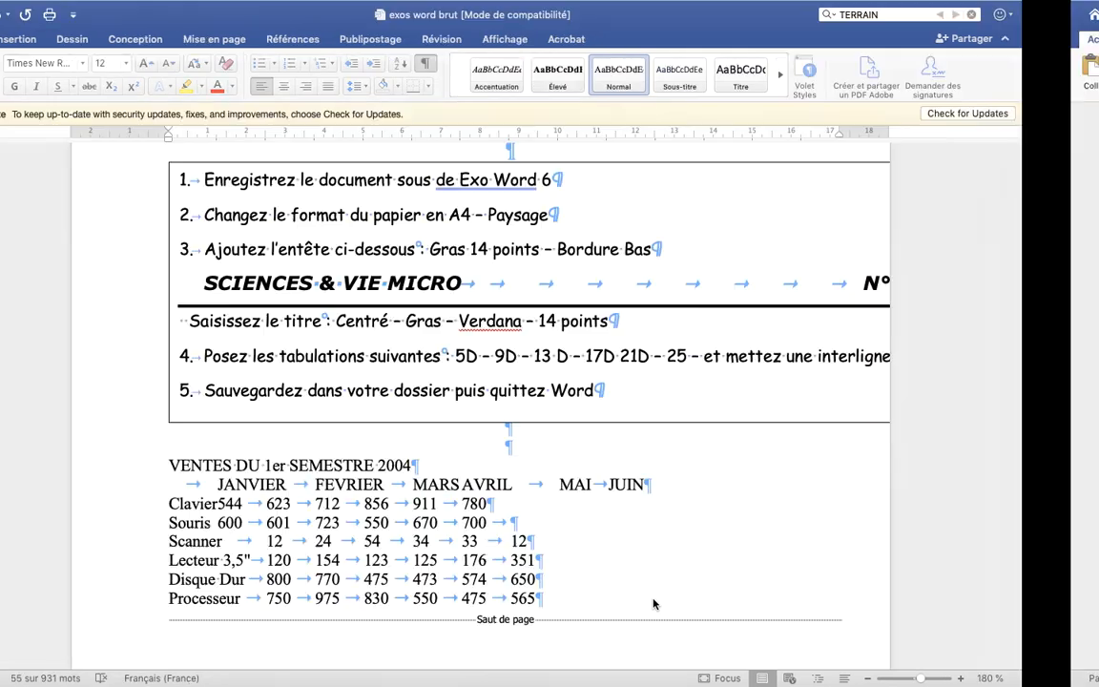
key("super+v")
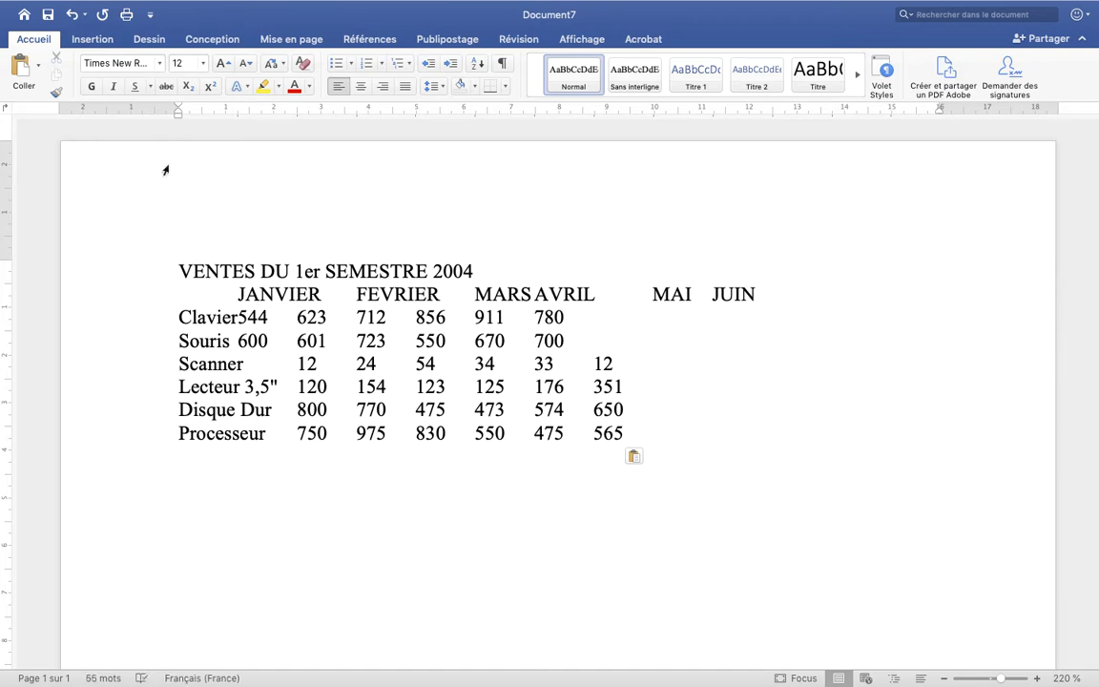
Step: Save the new document as "exo word 6" in Word (.docx) format
key("super+s")
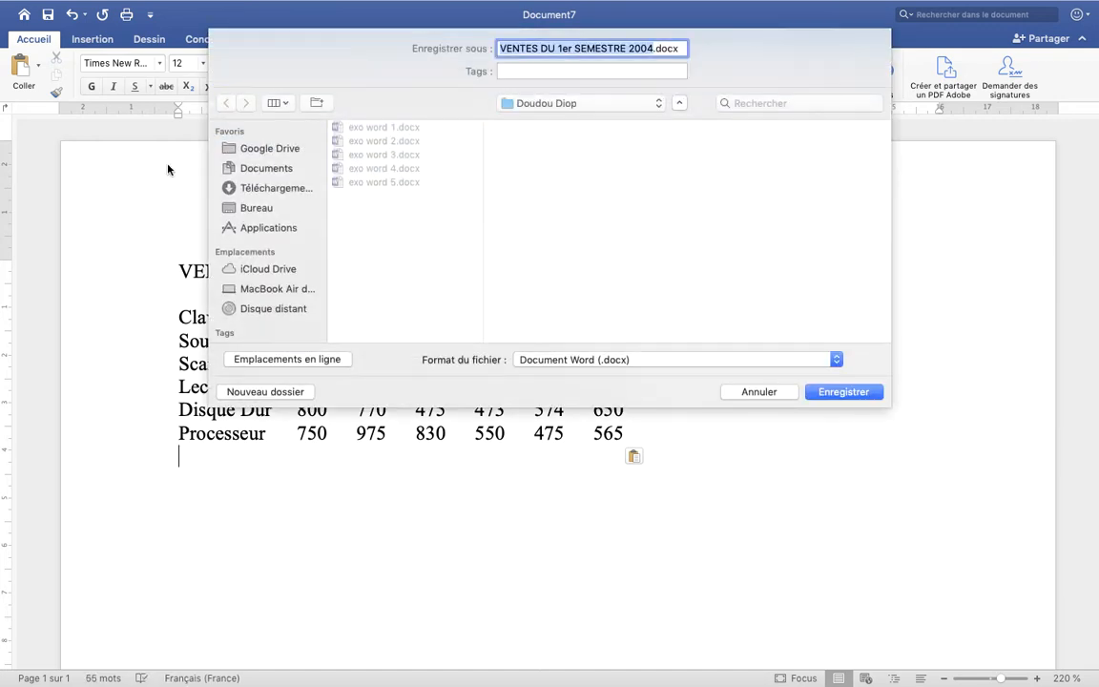
type("exo")
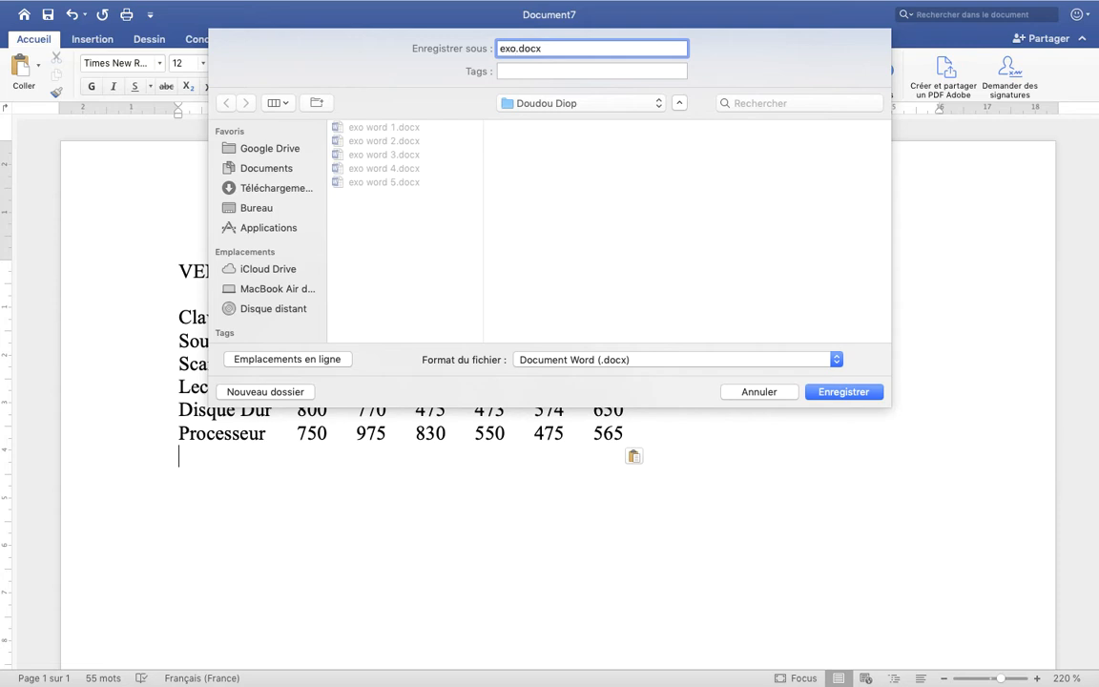
type(" word 6")
left_click(855, 391)
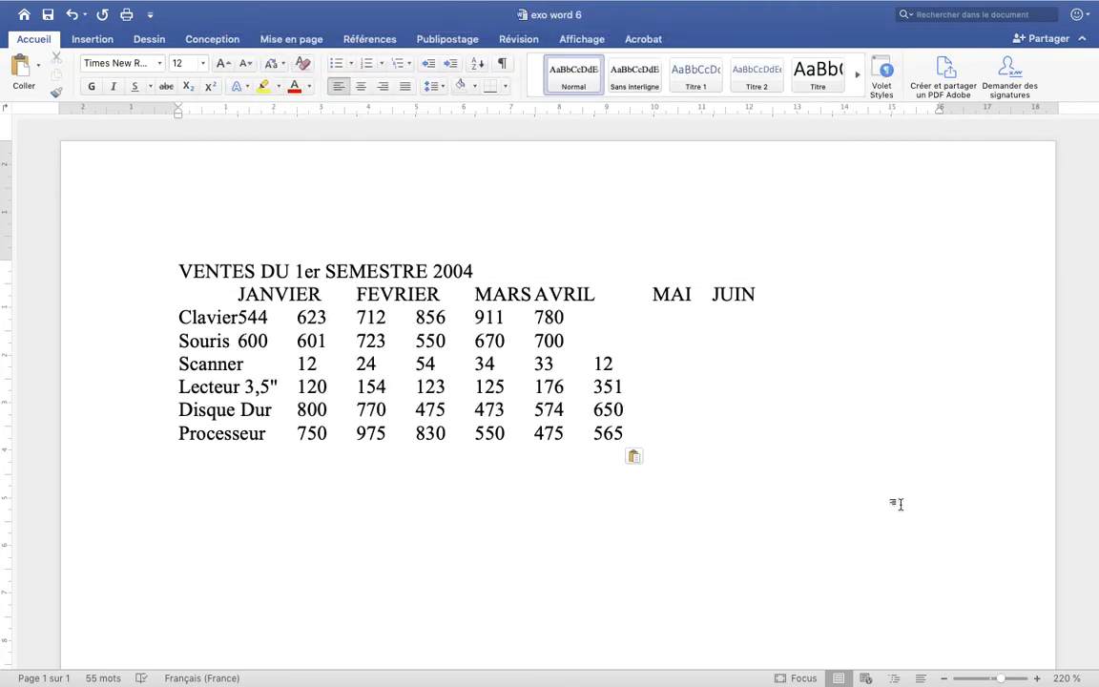
Step: Change the page orientation of the document to landscape (Paysage)
left_click(944, 678)
left_click(945, 678)
left_click(944, 678)
left_click(944, 679)
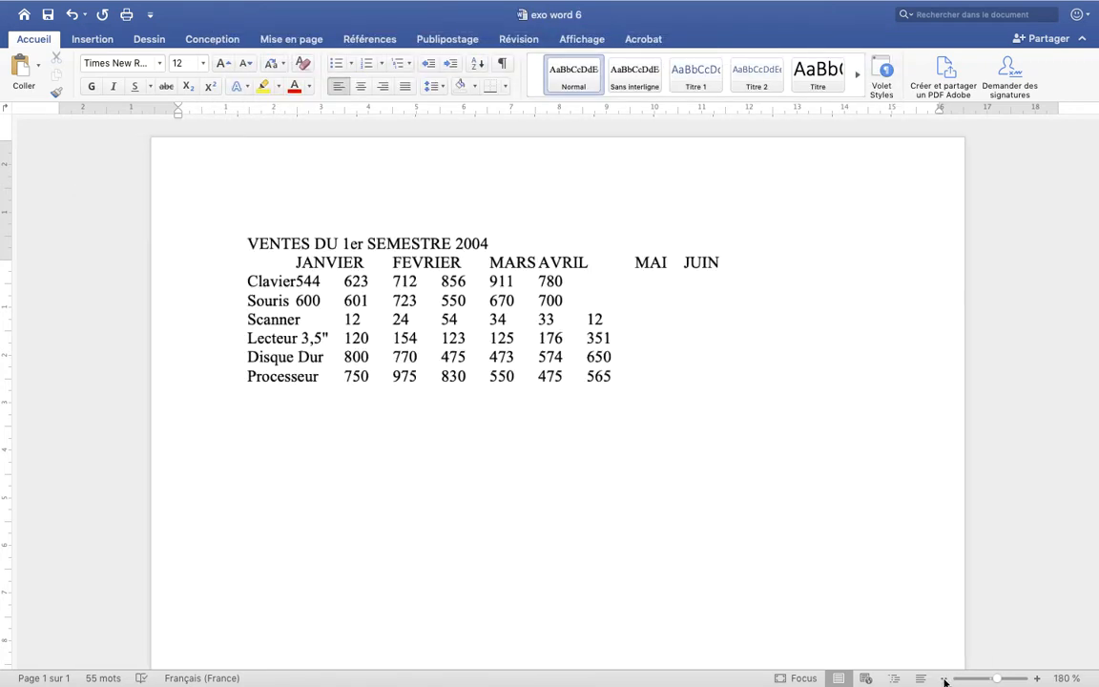
left_click(944, 678)
left_click(945, 678)
left_click(944, 678)
left_click(944, 678)
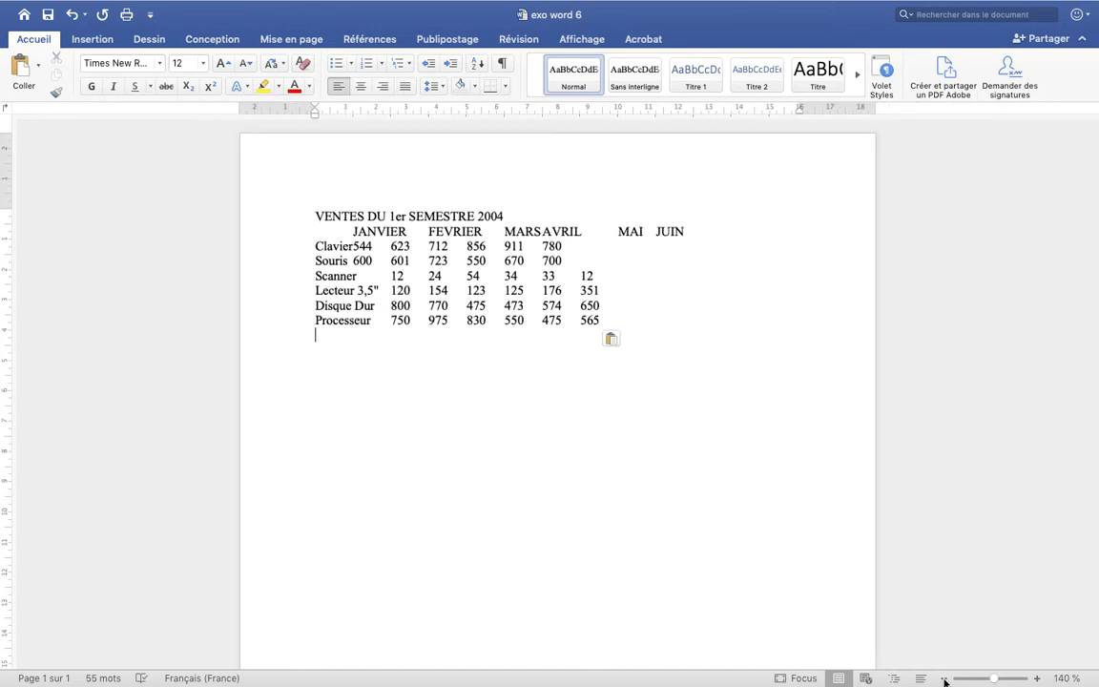
left_click(944, 678)
left_click(944, 678)
left_click(944, 678)
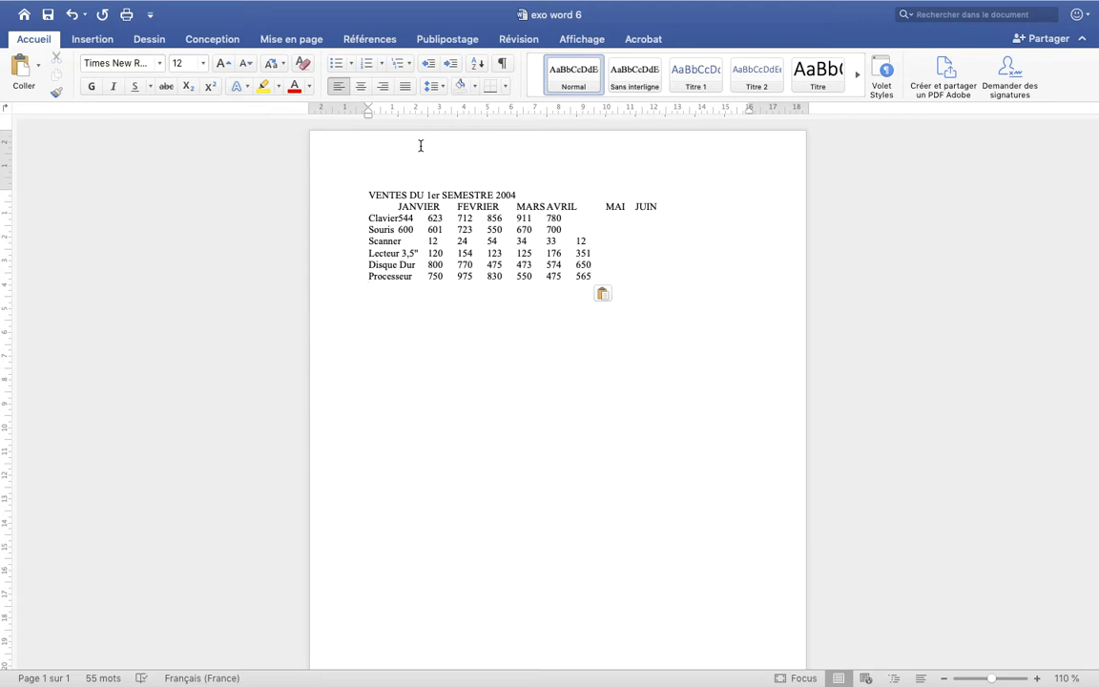
left_click(298, 42)
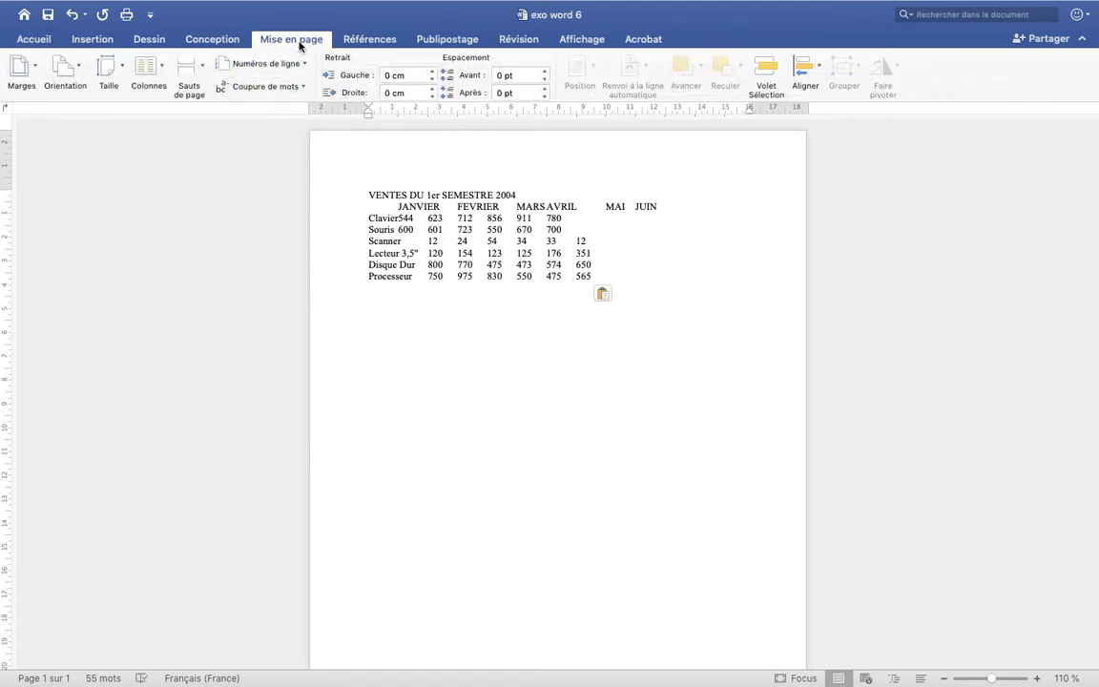
left_click(71, 68)
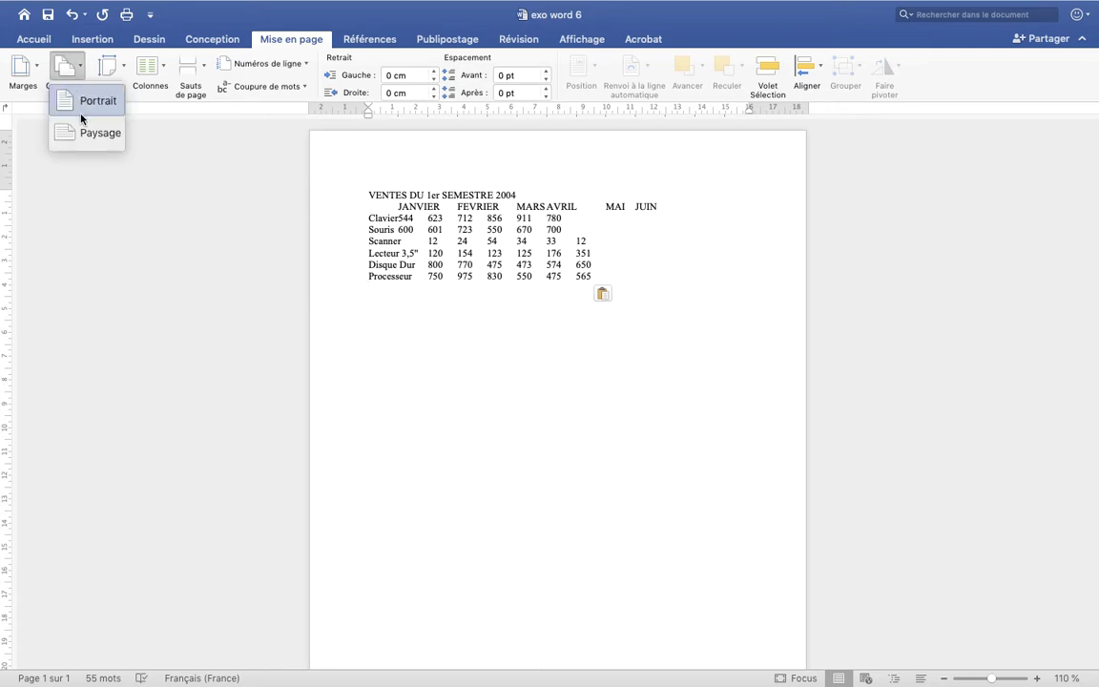
left_click(84, 145)
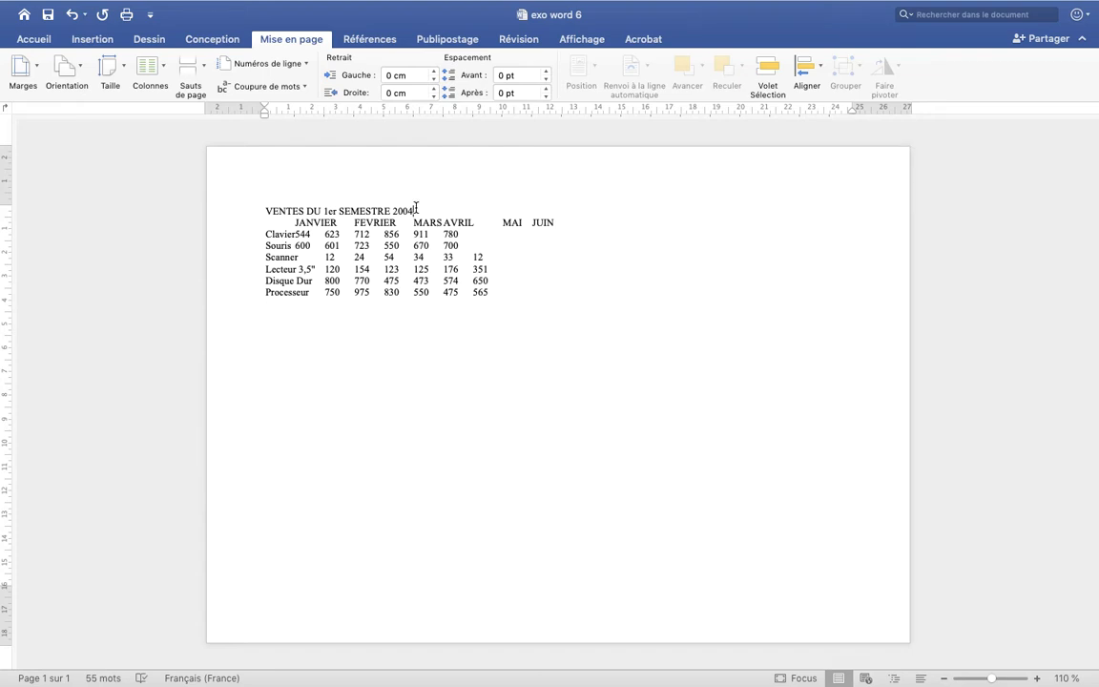
Step: Format the title VENTES DU 1er SEMESTRE 2004 as bold, centred and 14 points
left_click_drag(414, 211, 272, 204)
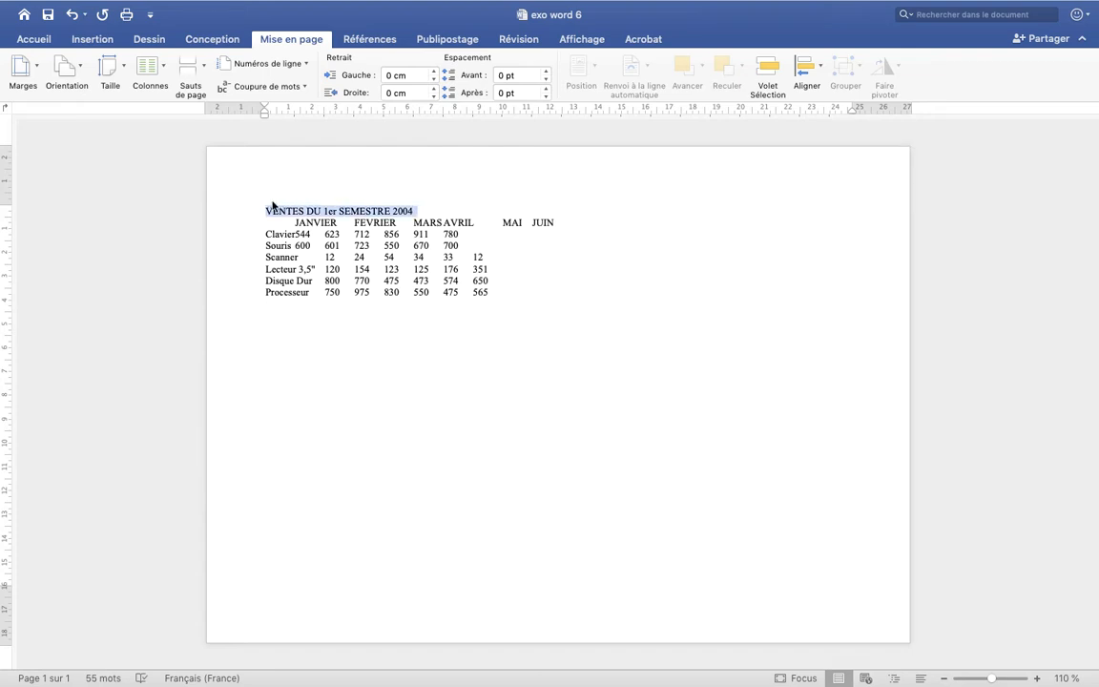
left_click(43, 38)
left_click(92, 85)
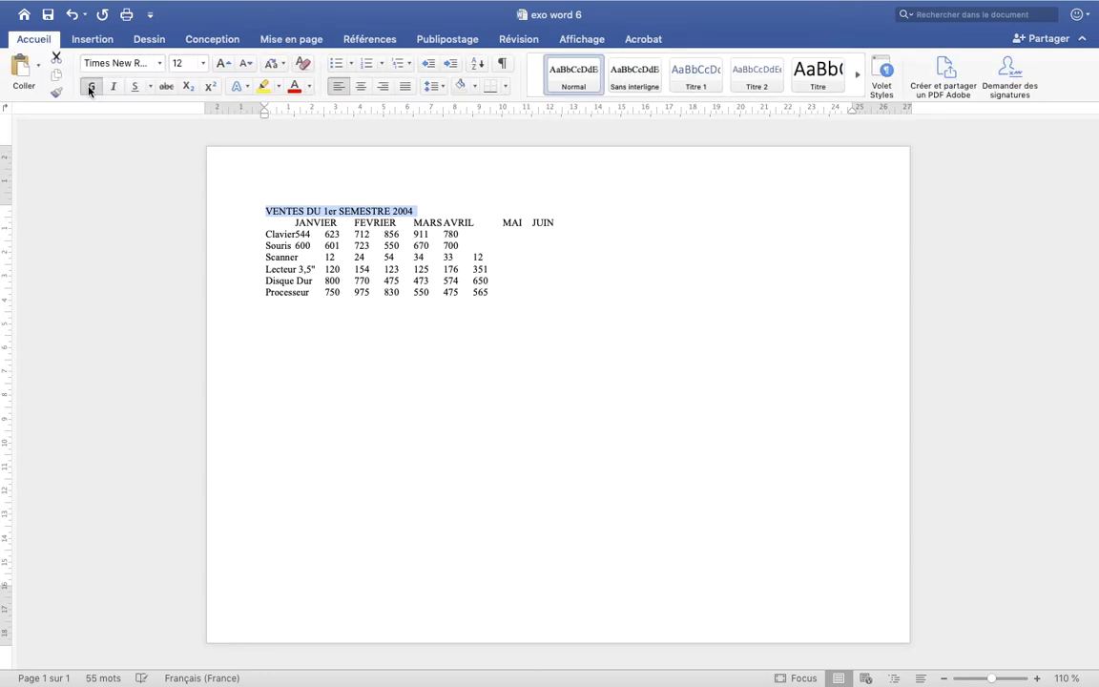
left_click(360, 85)
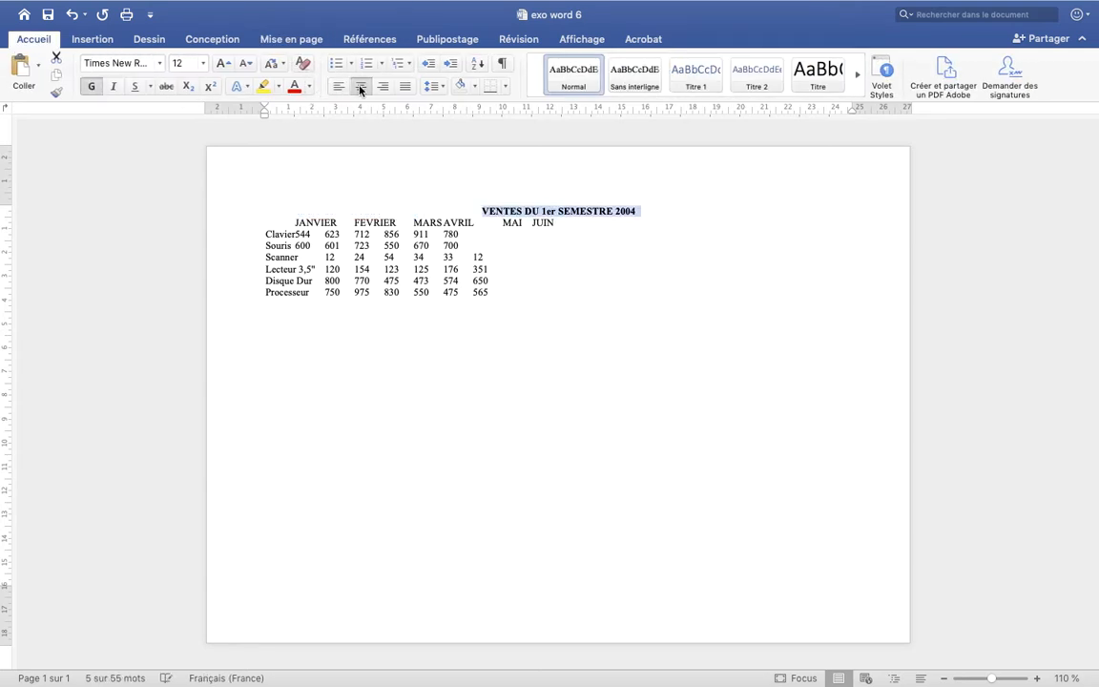
left_click(201, 65)
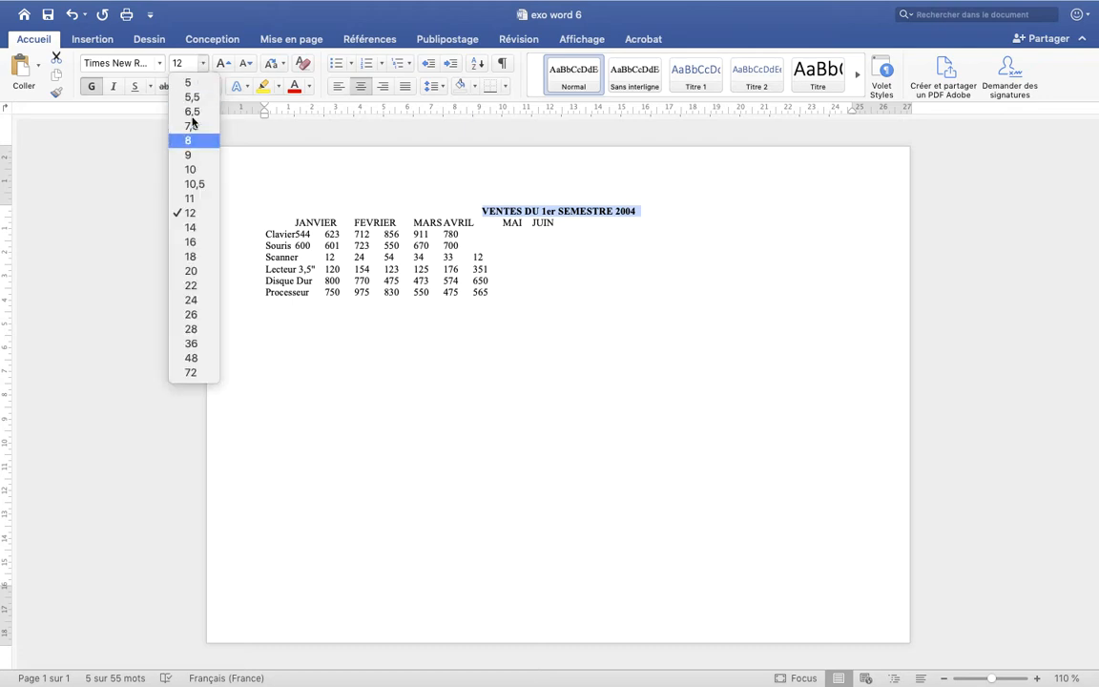
left_click(193, 229)
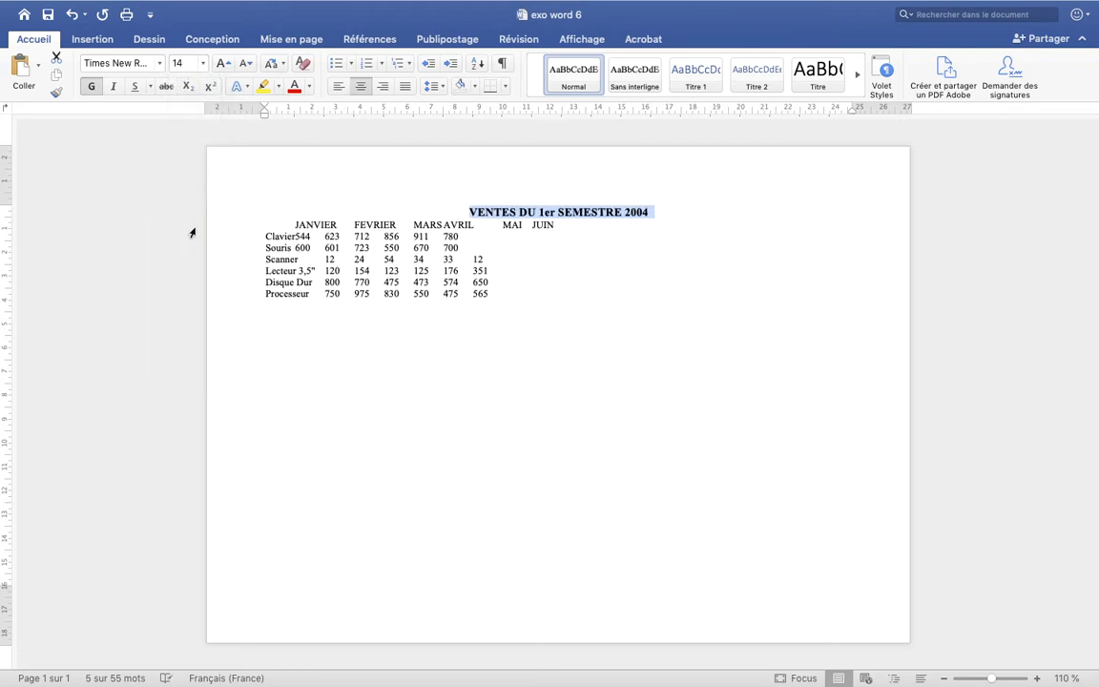
left_click(381, 293)
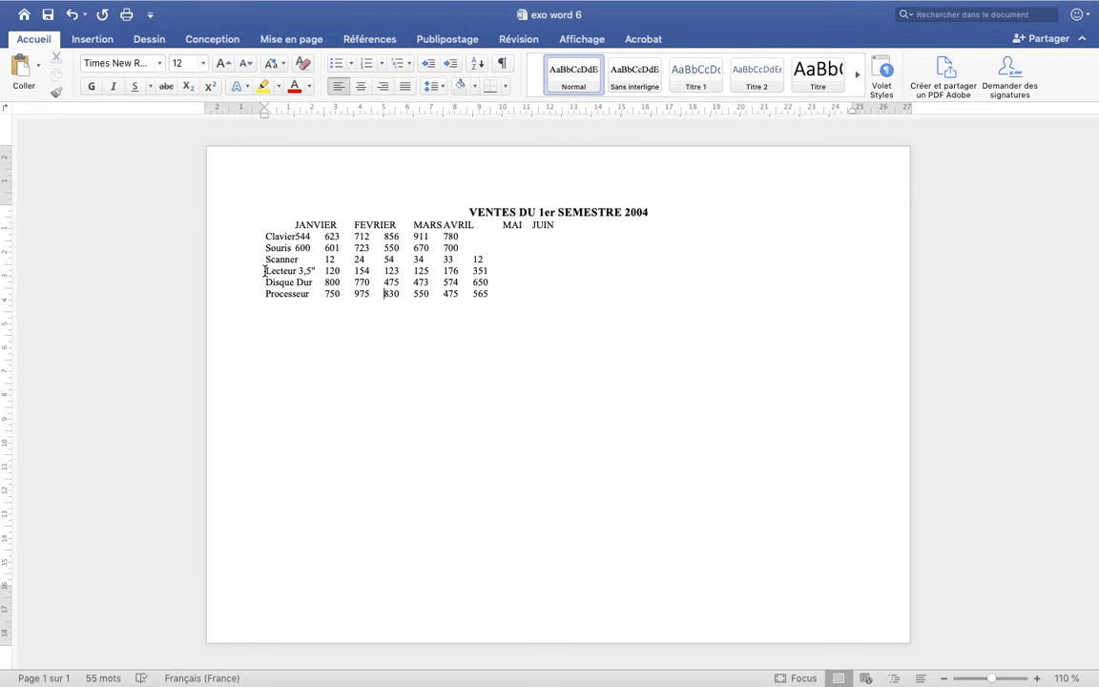
Step: Insert the predefined blank header (Vide) into the document
double_click(215, 177)
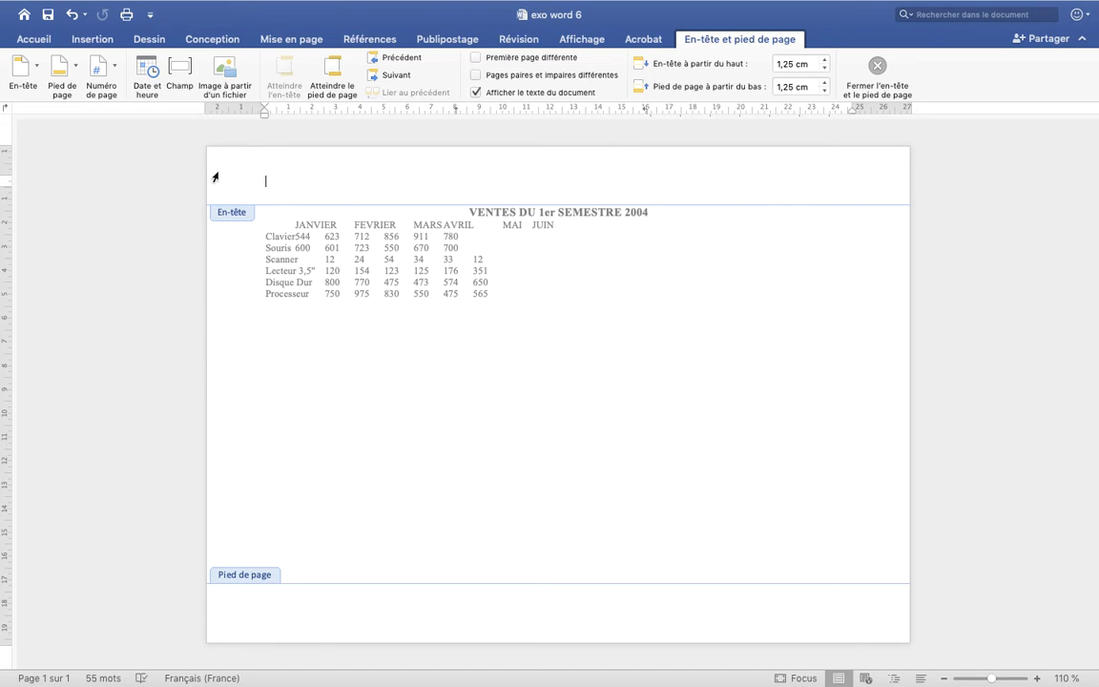
left_click(878, 67)
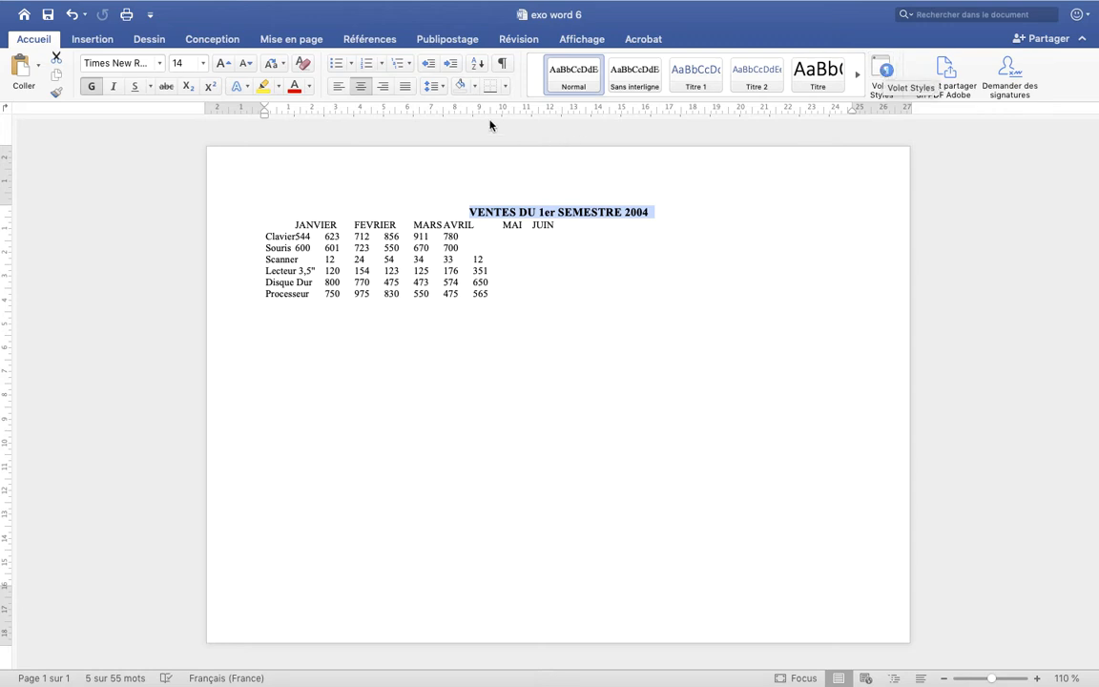
left_click(94, 39)
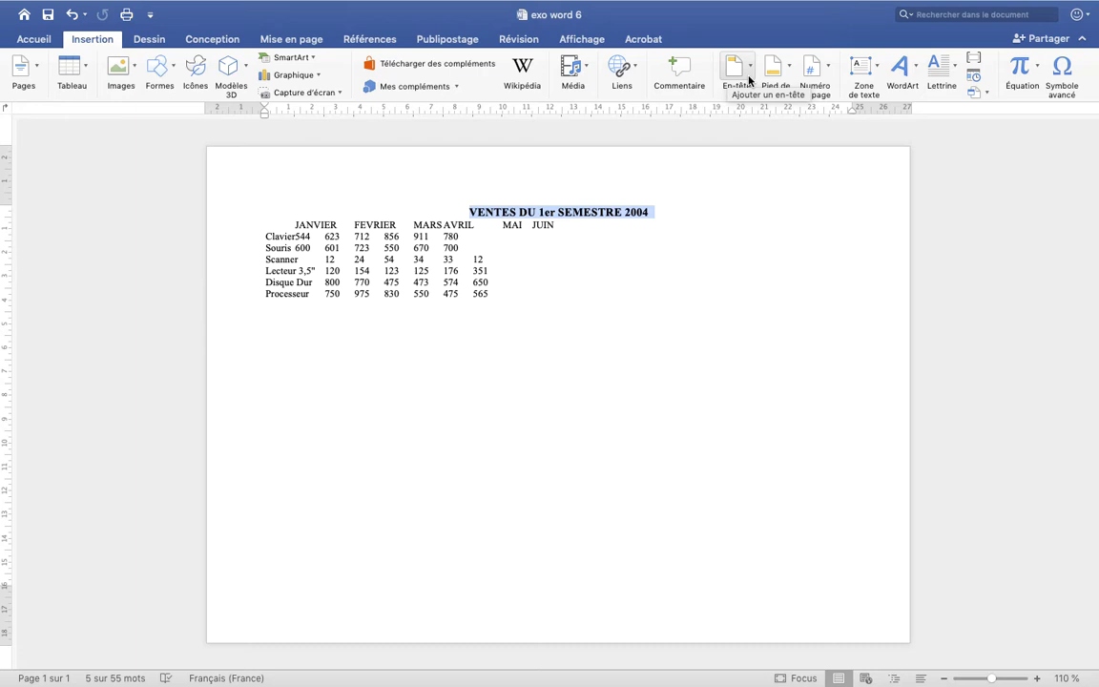
left_click(749, 81)
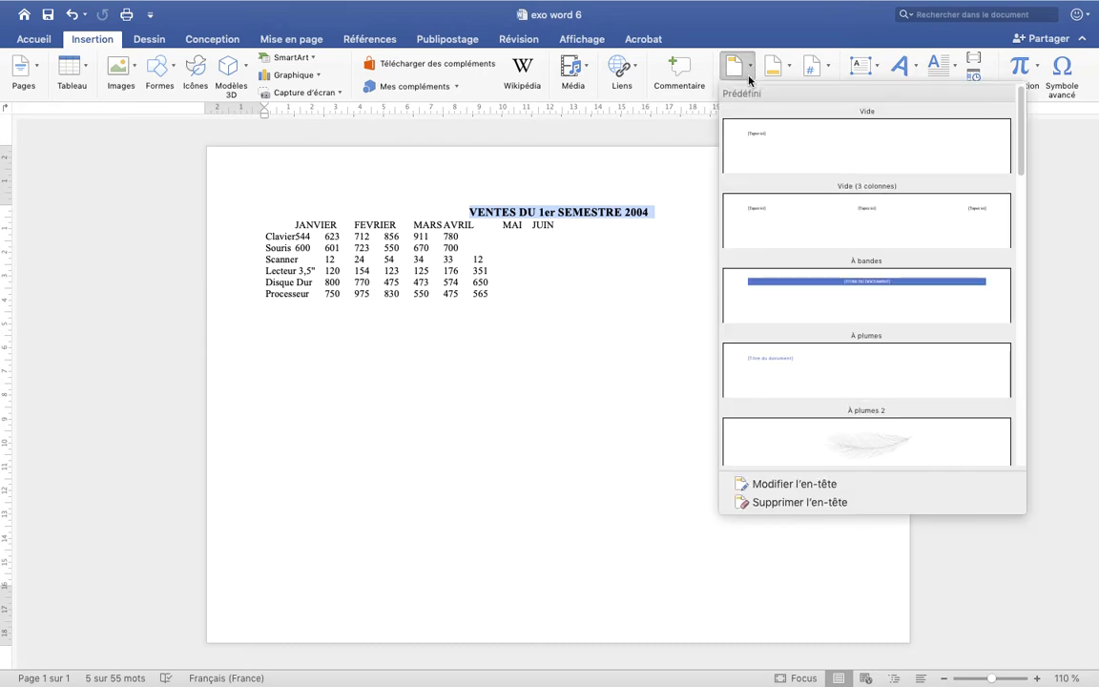
scroll(878, 356, "down", 3)
scroll(875, 355, "down", 10)
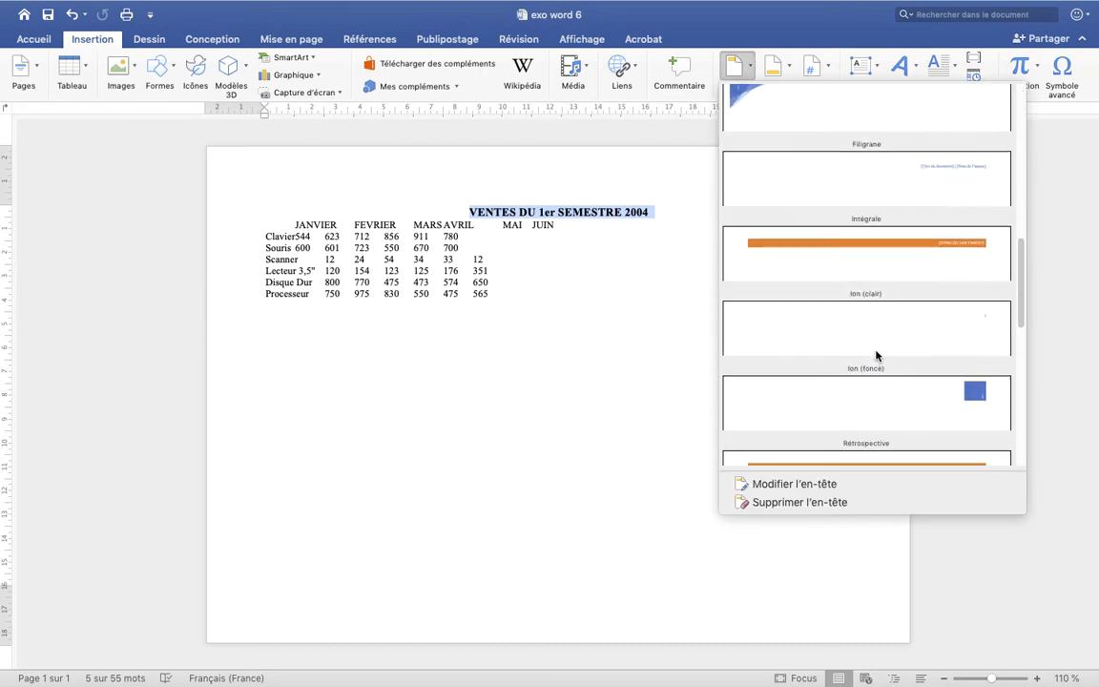
scroll(875, 355, "up", 15)
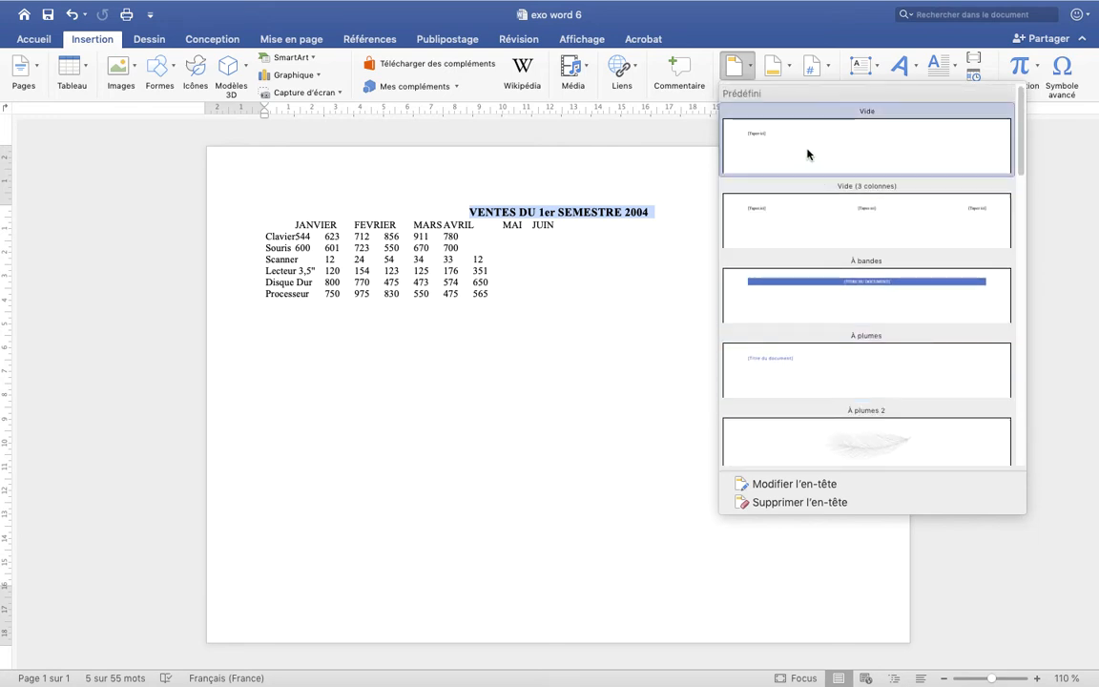
left_click(778, 138)
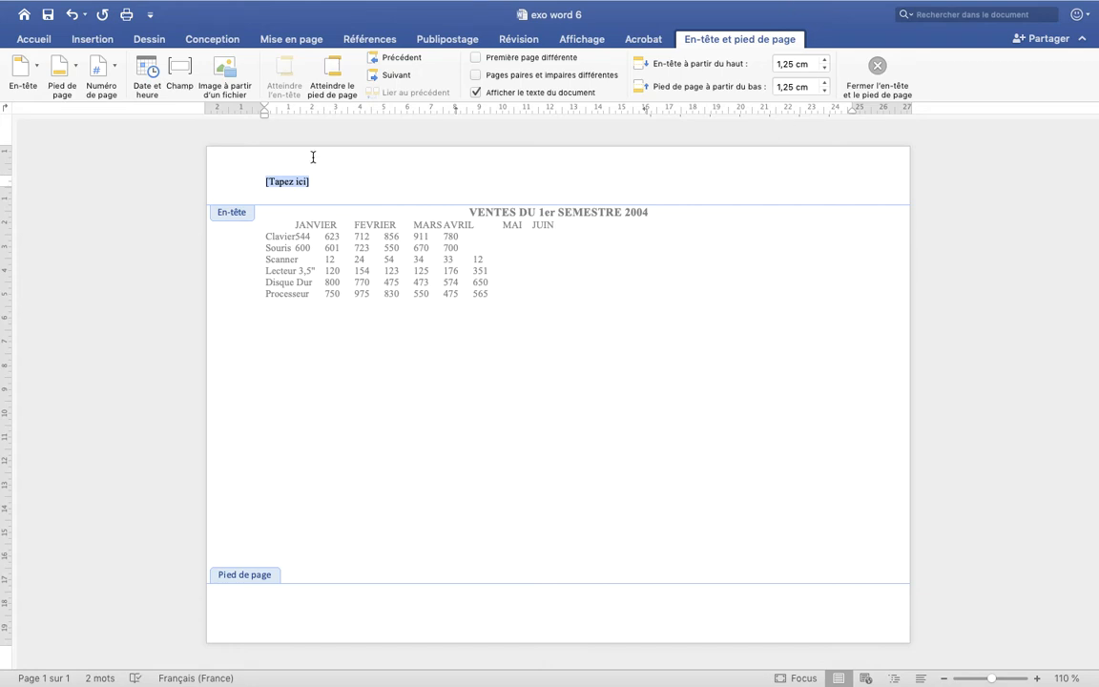
Step: Replace the header placeholder with the text "Sciences & vie micro"
type("M")
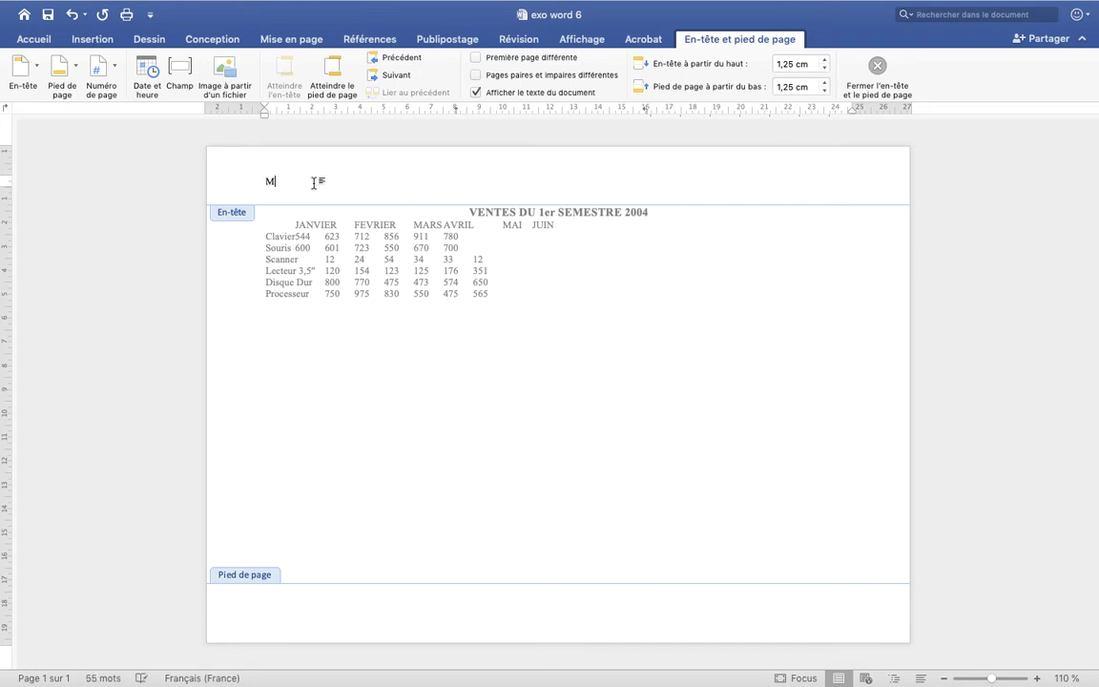
key("BackSpace")
type("Science & vie micro")
key("Return")
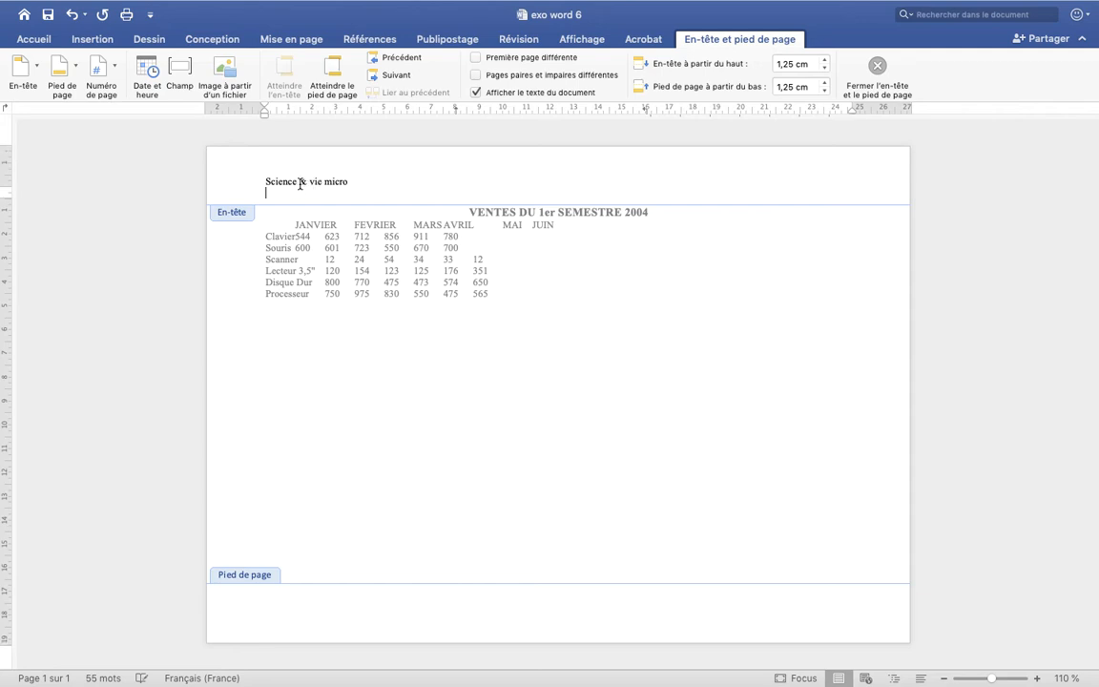
key("BackSpace")
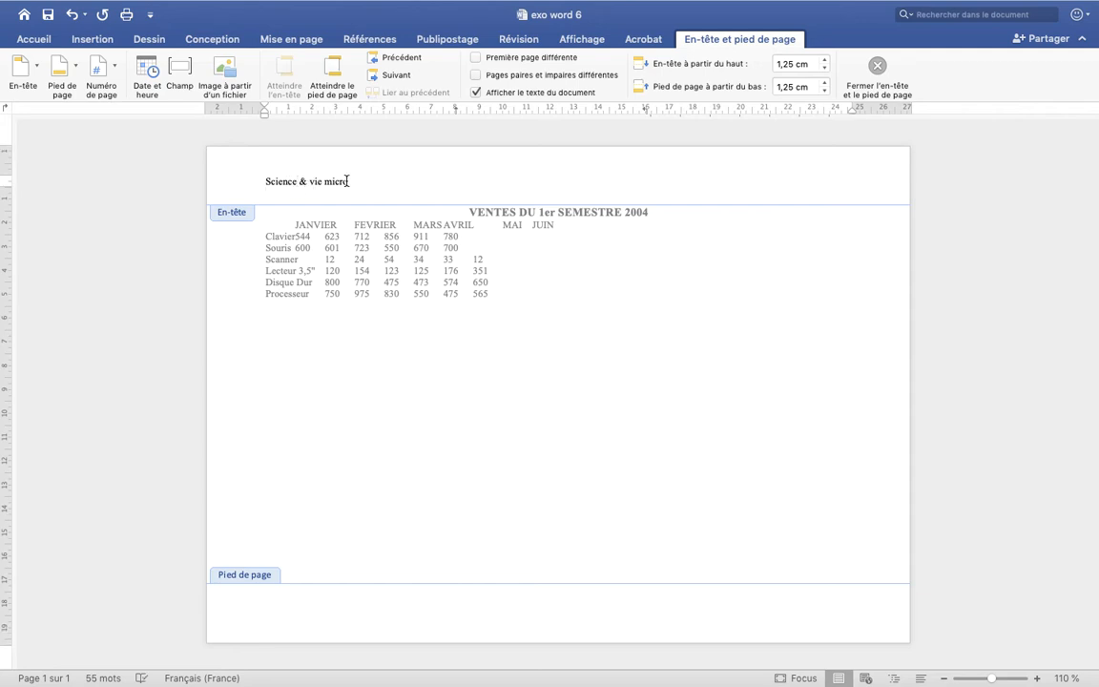
type("s")
Step: Format the header text "Sciences & vie micro" as bold, 14 points and all uppercase
left_click_drag(352, 181, 265, 181)
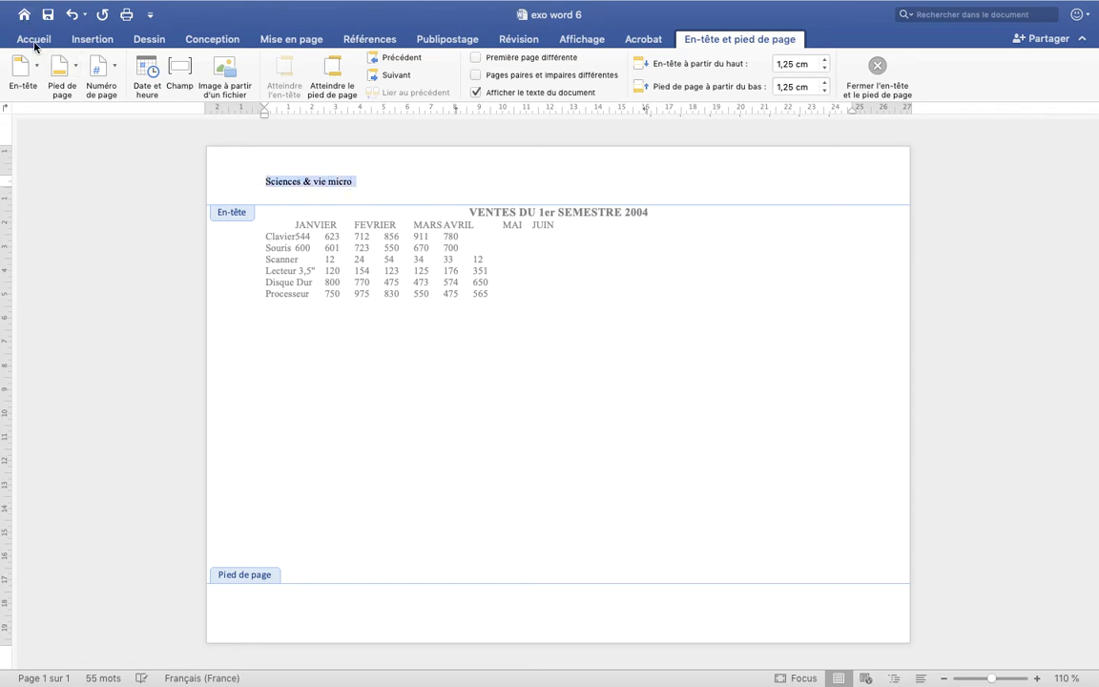
left_click(34, 40)
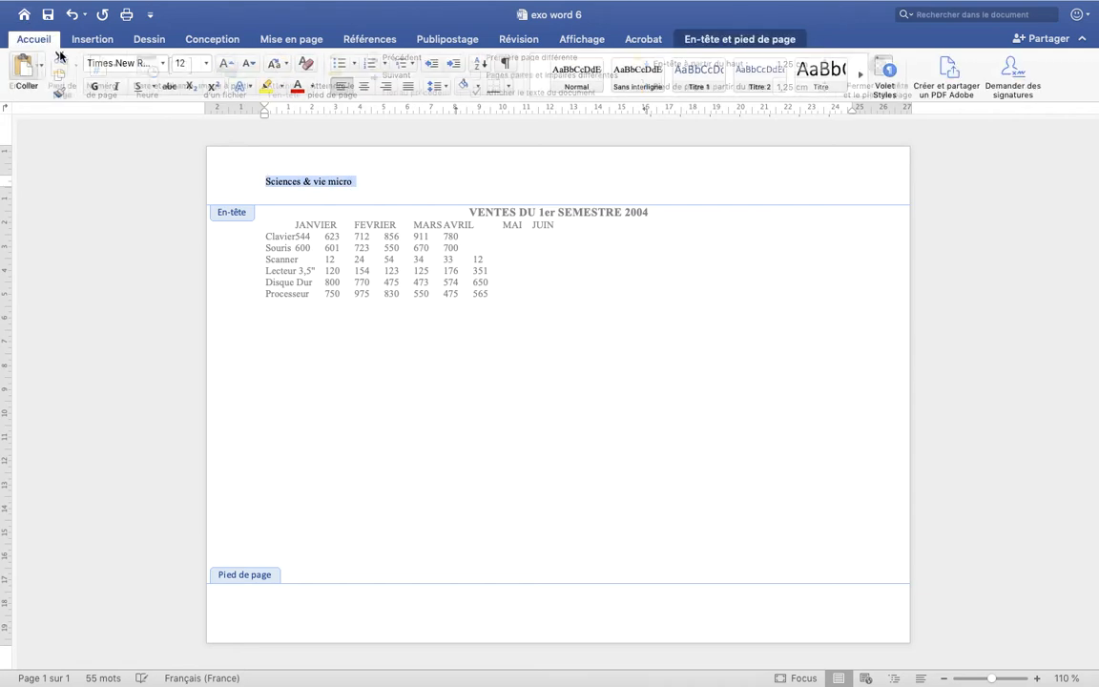
left_click(92, 87)
left_click(202, 63)
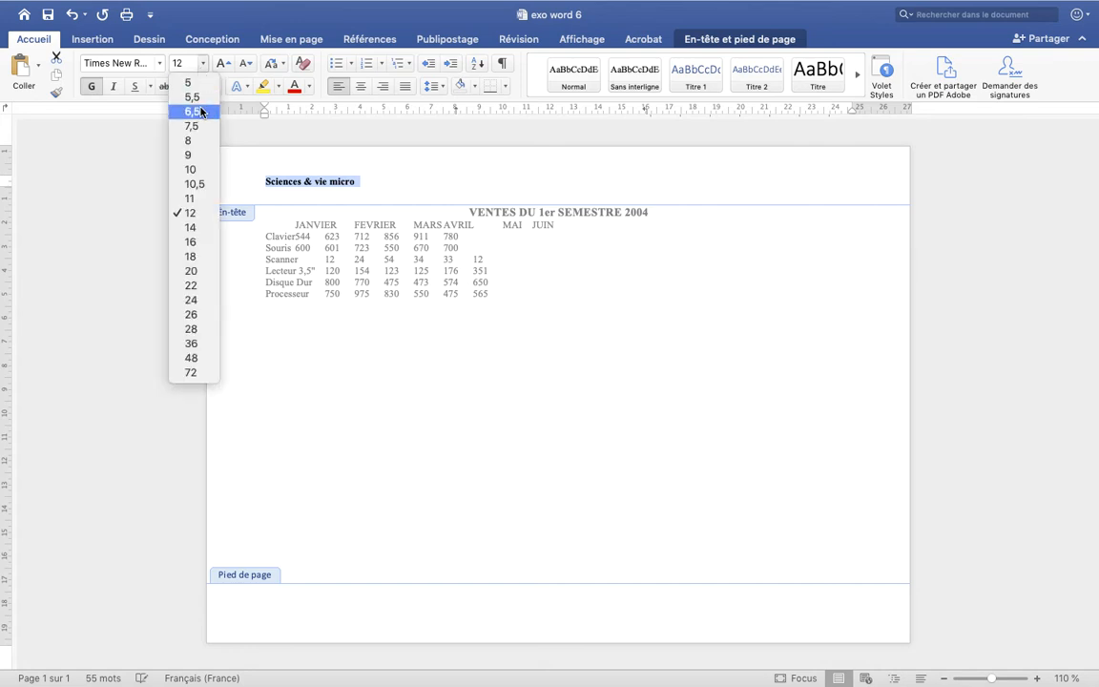
left_click(198, 227)
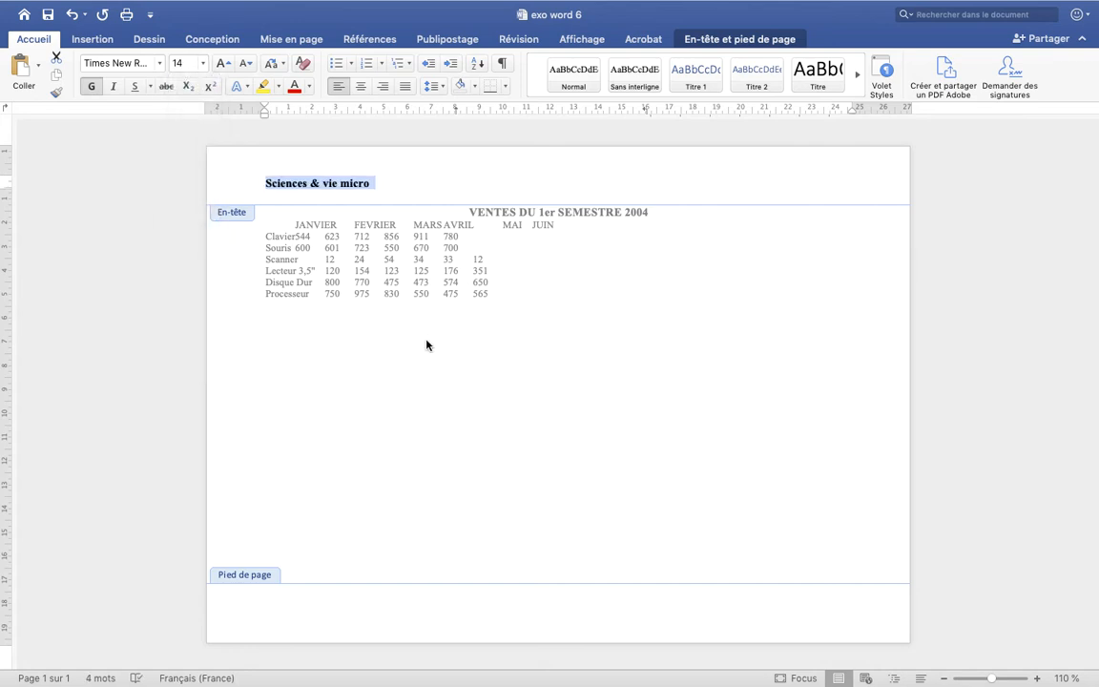
left_click(281, 65)
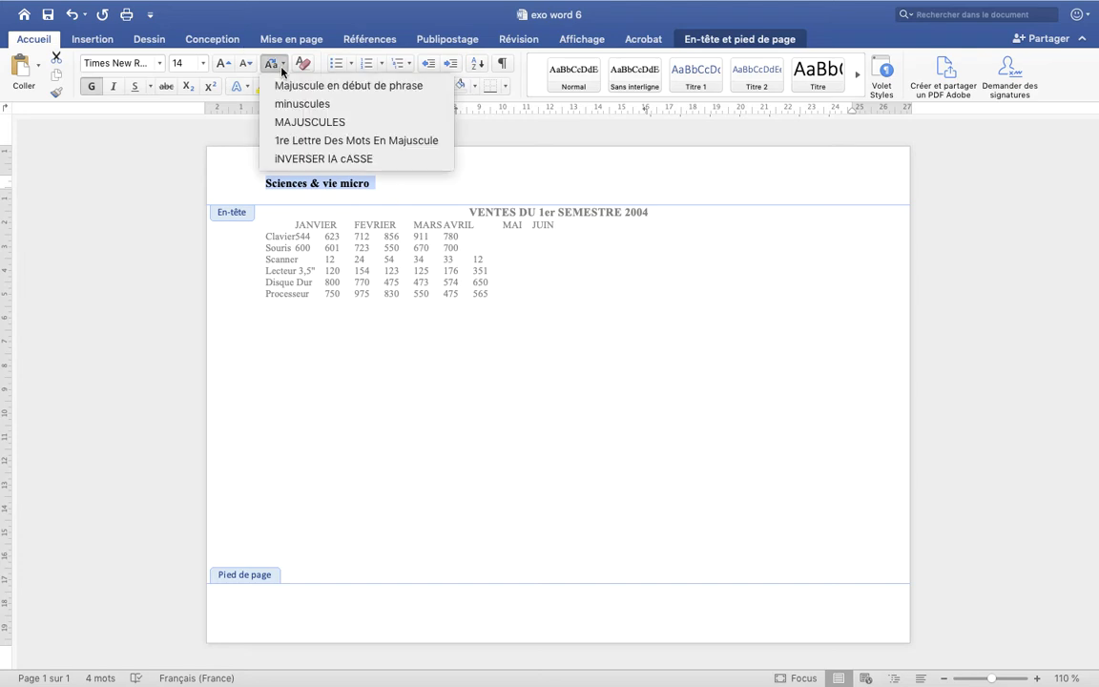
left_click(309, 123)
Step: Append "Numero 26 -" to the header text, followed by an automatically updated date in the "3 mars 2020" format
left_click(411, 190)
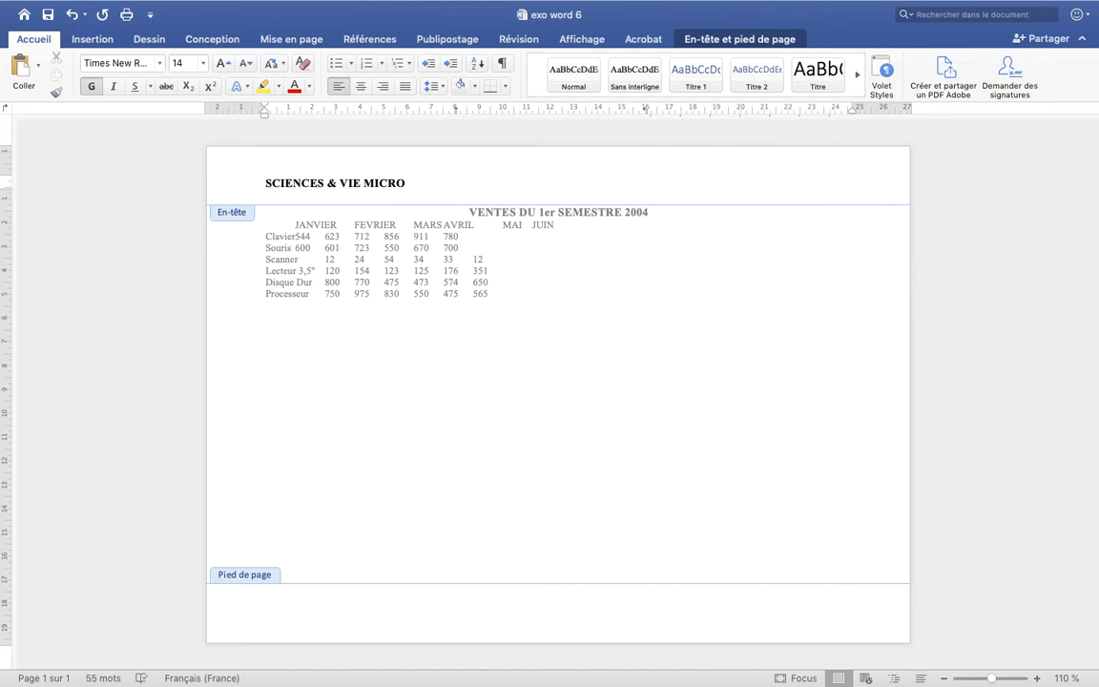
type("Numero 26 -")
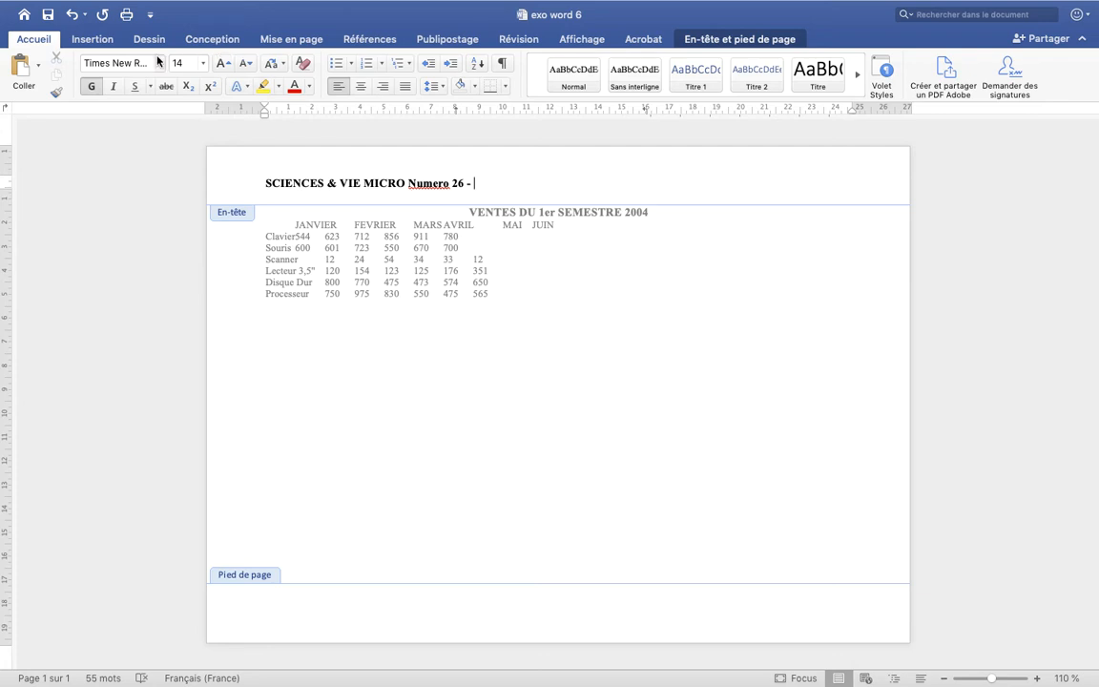
left_click(88, 38)
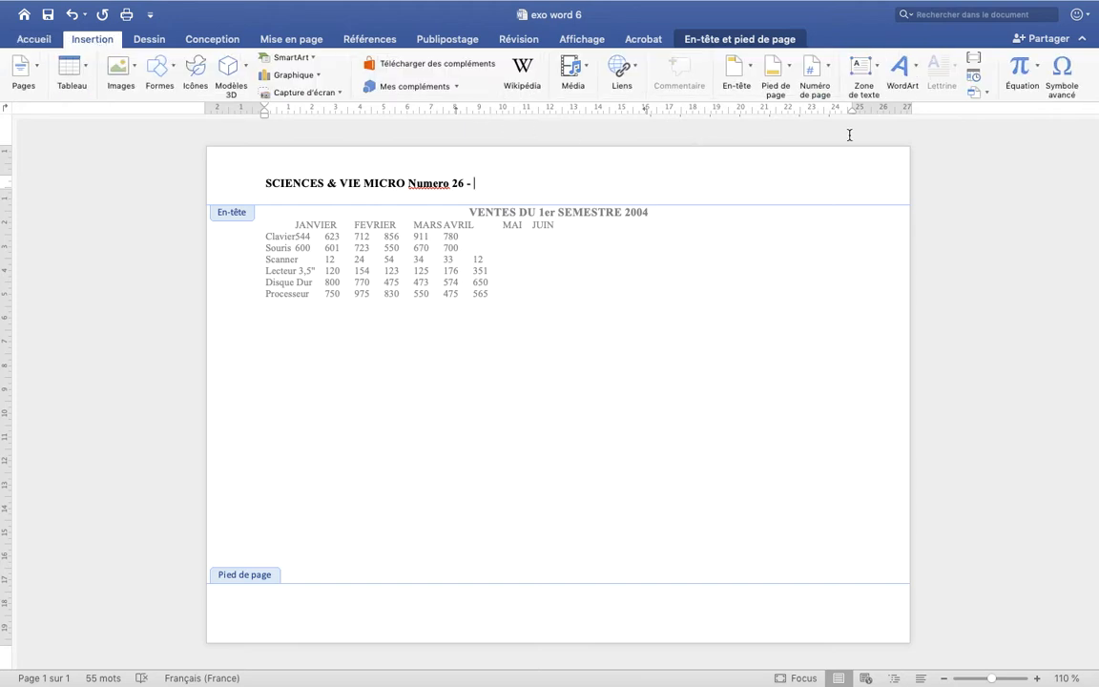
left_click(973, 77)
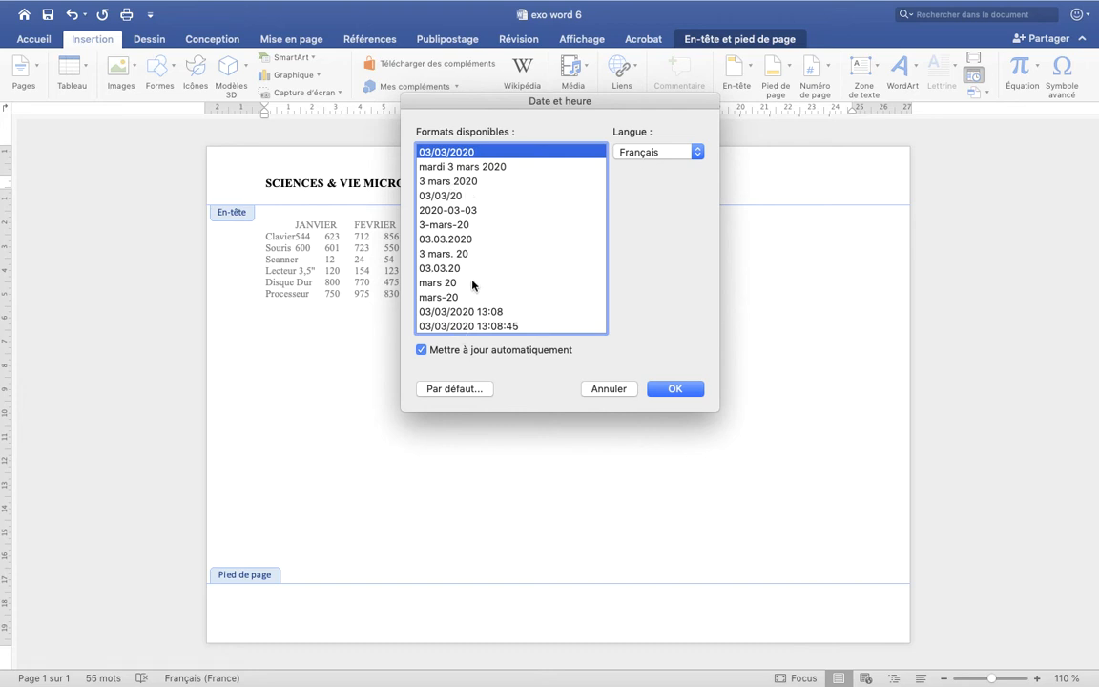
left_click(465, 181)
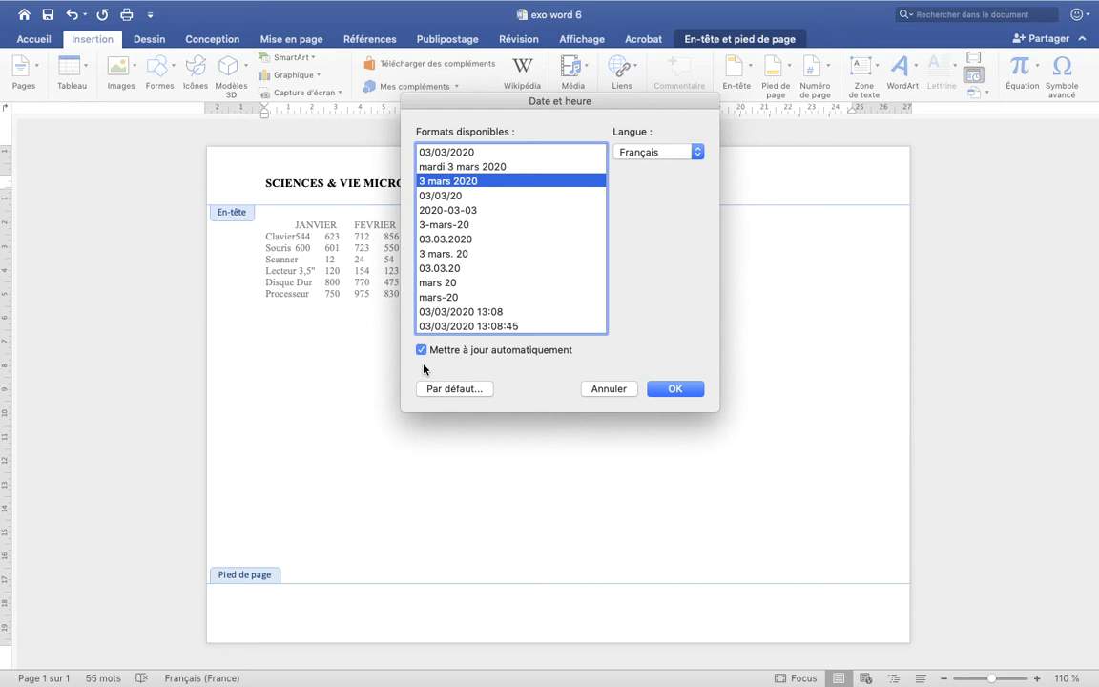
left_click(676, 390)
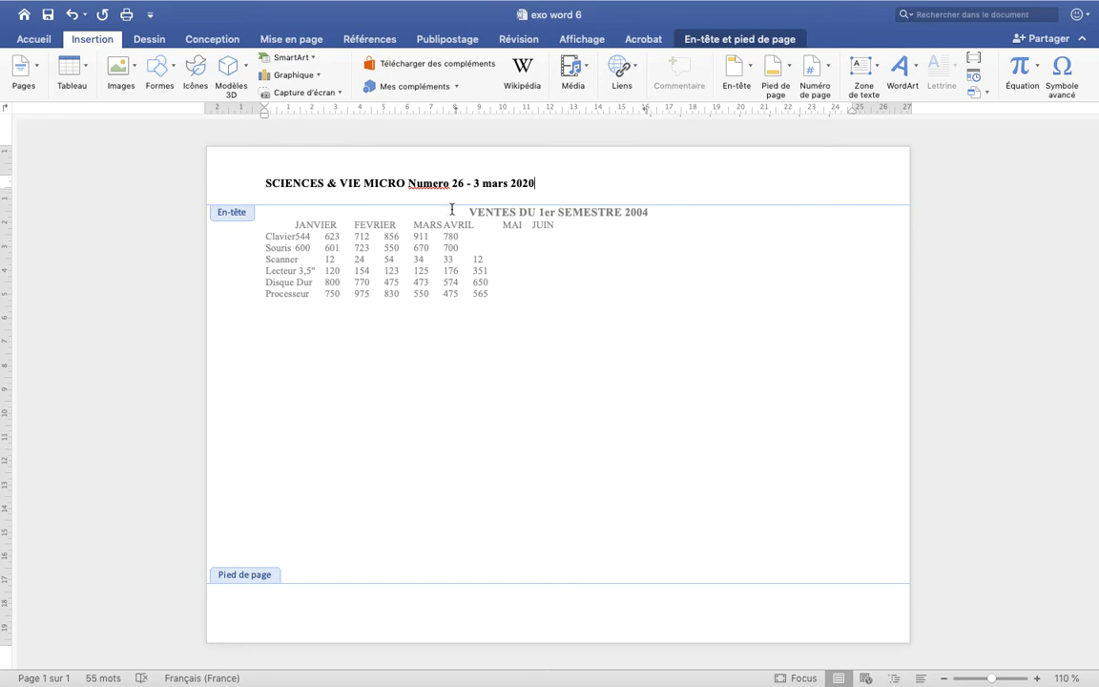
Step: Convert the issue number and date in the header to all uppercase
left_click_drag(534, 183, 408, 182)
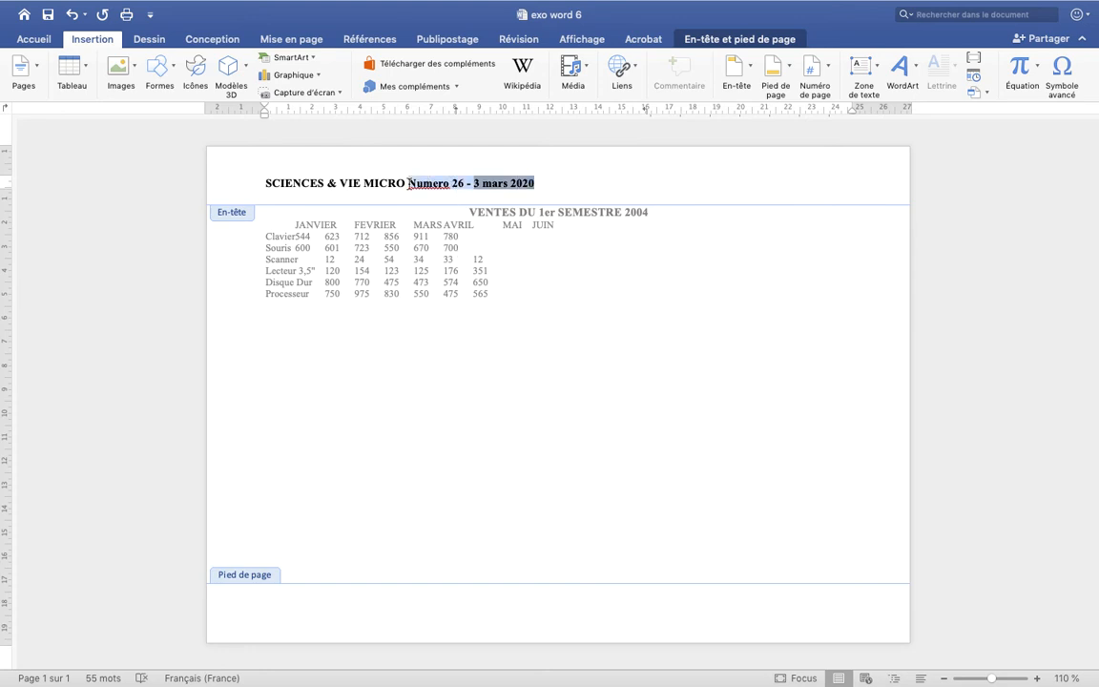
left_click(36, 40)
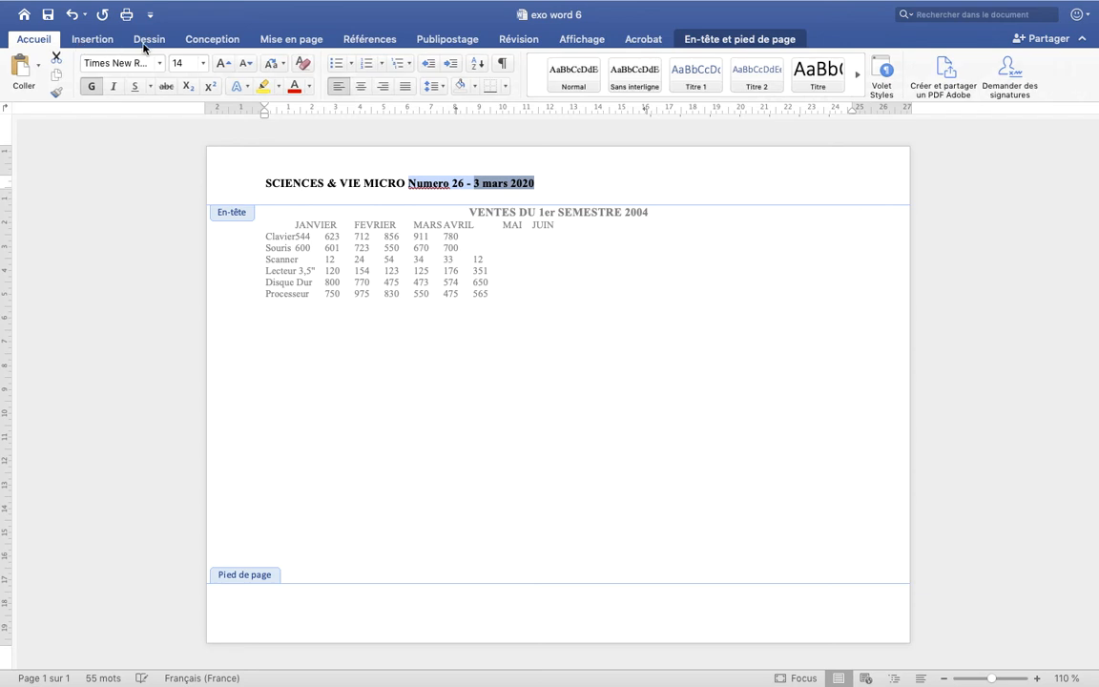
left_click(272, 63)
left_click(308, 122)
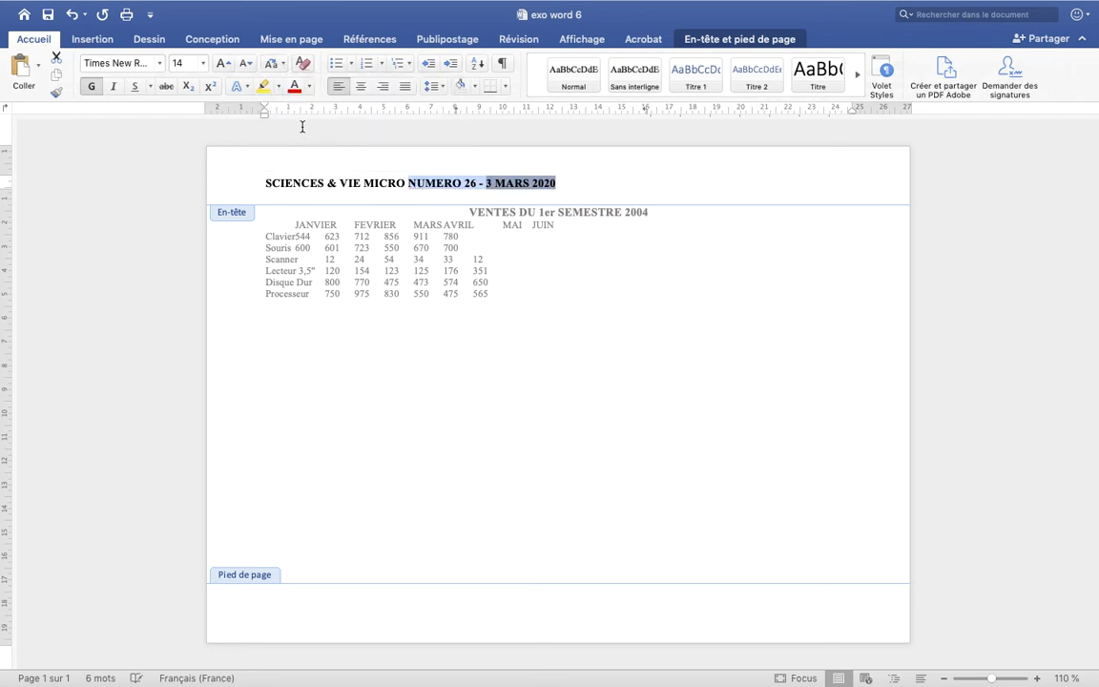
Step: Insert two tabs before NUMERO 26 in the header to separate it from SCIENCES & VIE MICRO
left_click(406, 185)
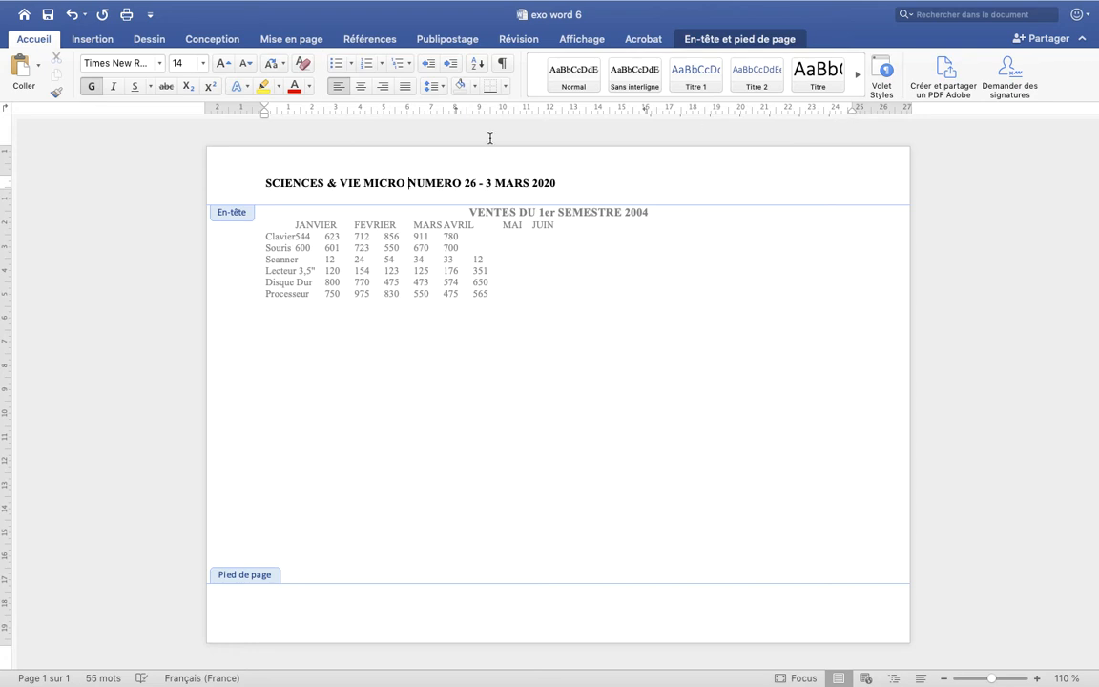
key("Tab")
key("Tab")
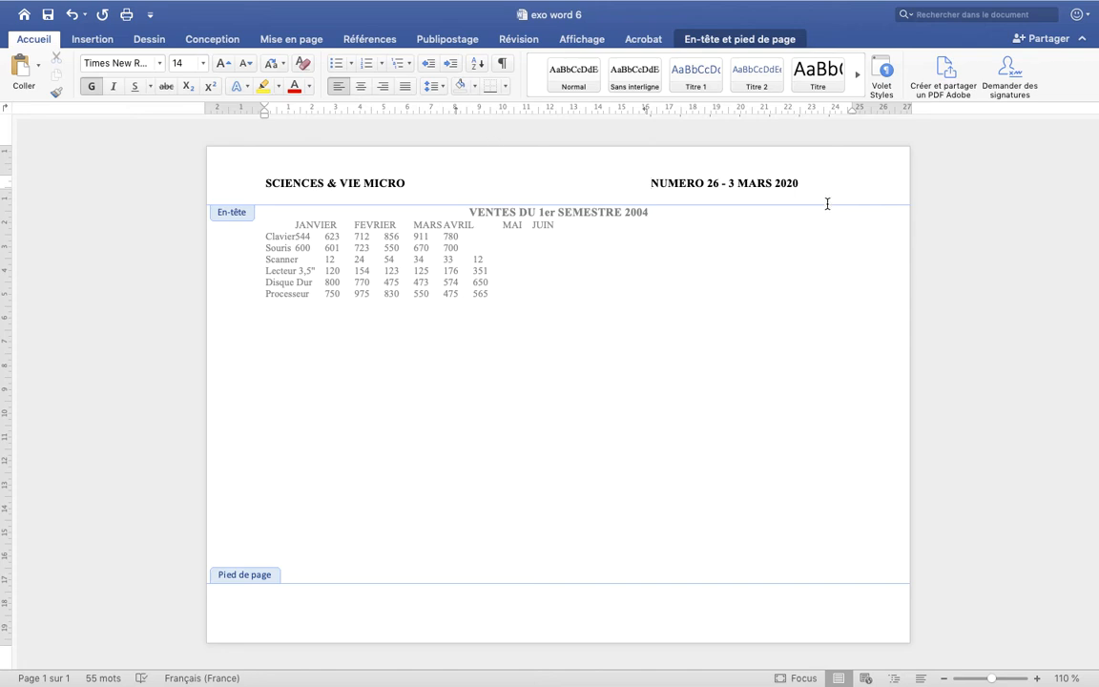
Step: Add a bottom border beneath the whole header line
left_click_drag(802, 182, 284, 177)
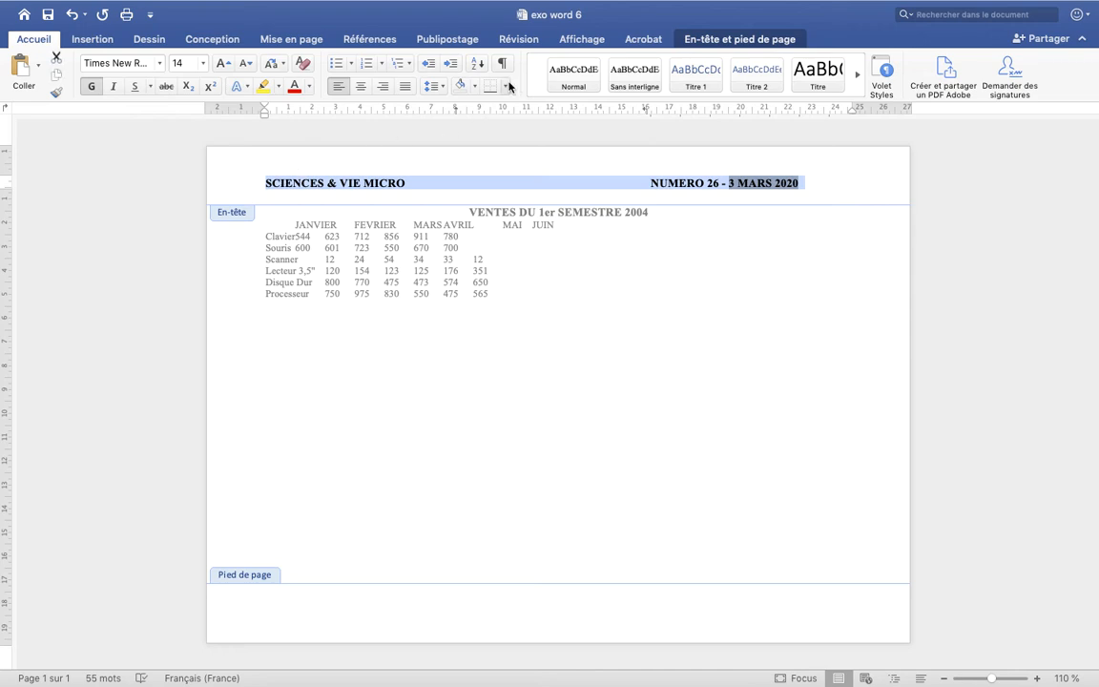
left_click(506, 86)
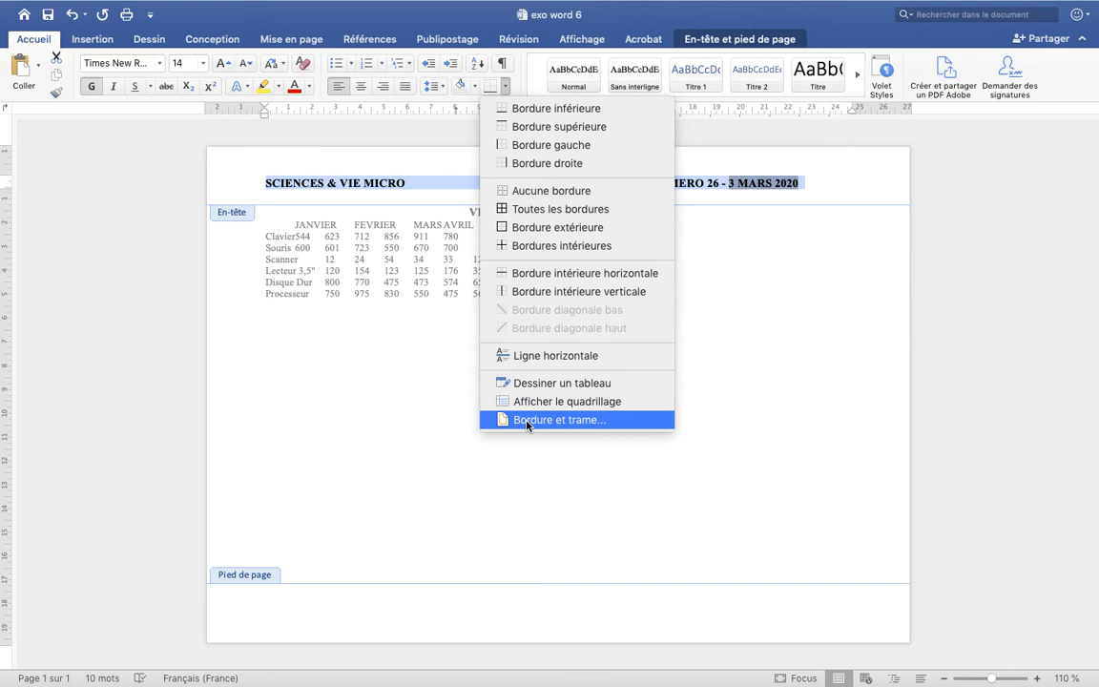
left_click(522, 113)
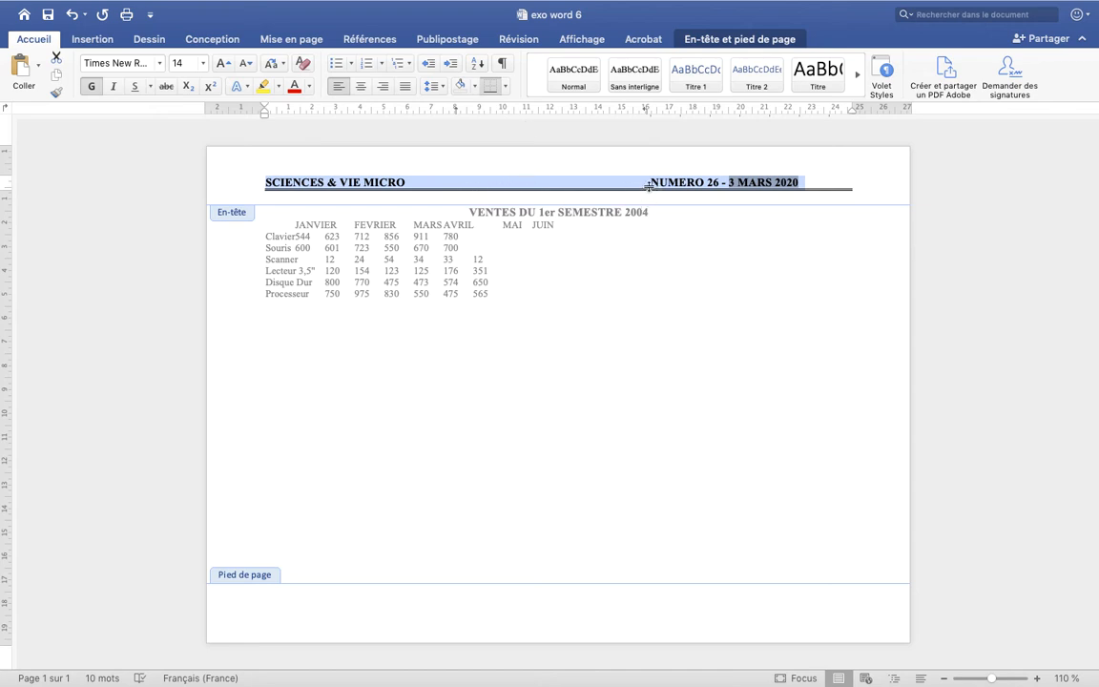
Step: Change the header's bottom border to a solid single line 4 ½ pt wide
left_click(505, 86)
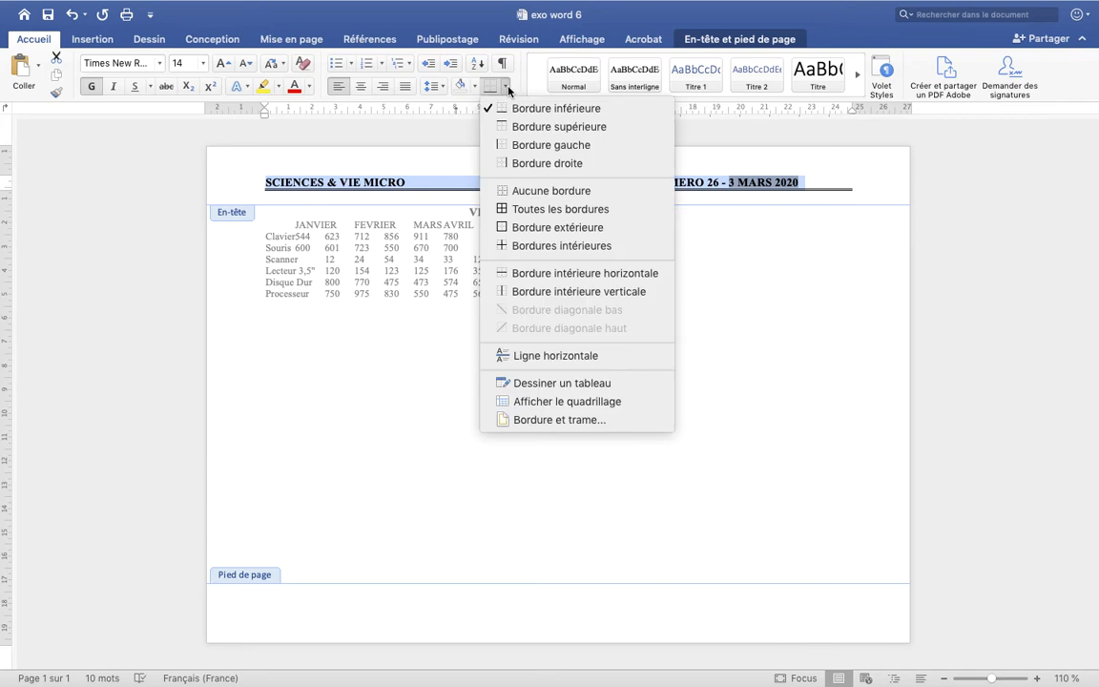
left_click(590, 422)
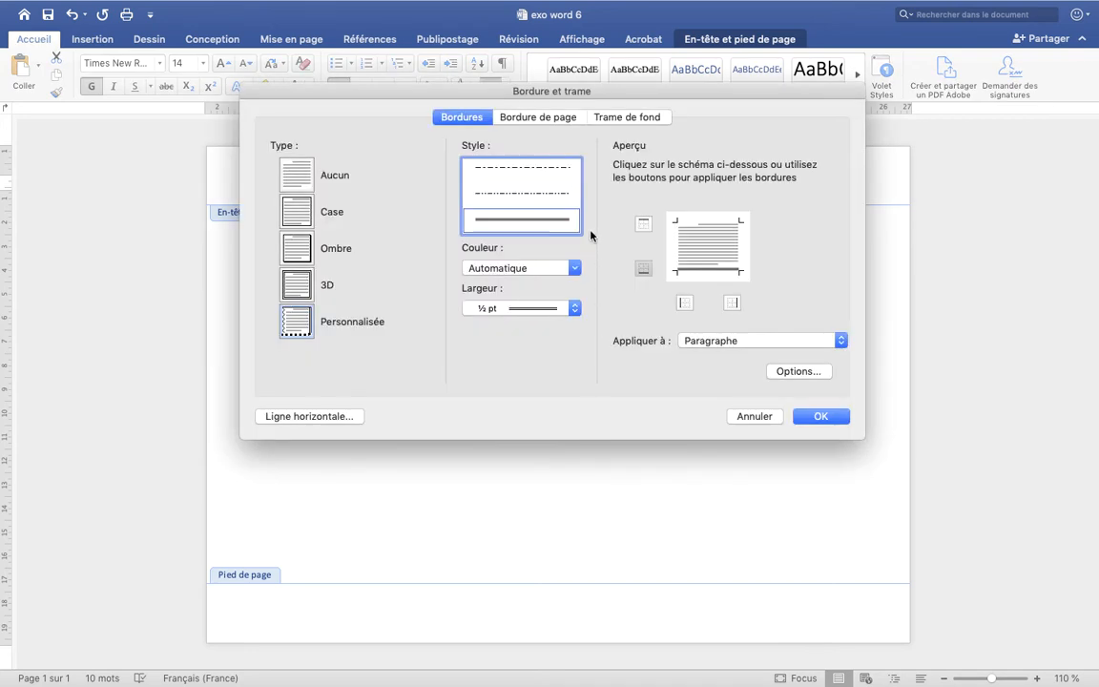
scroll(568, 186, "up", 2)
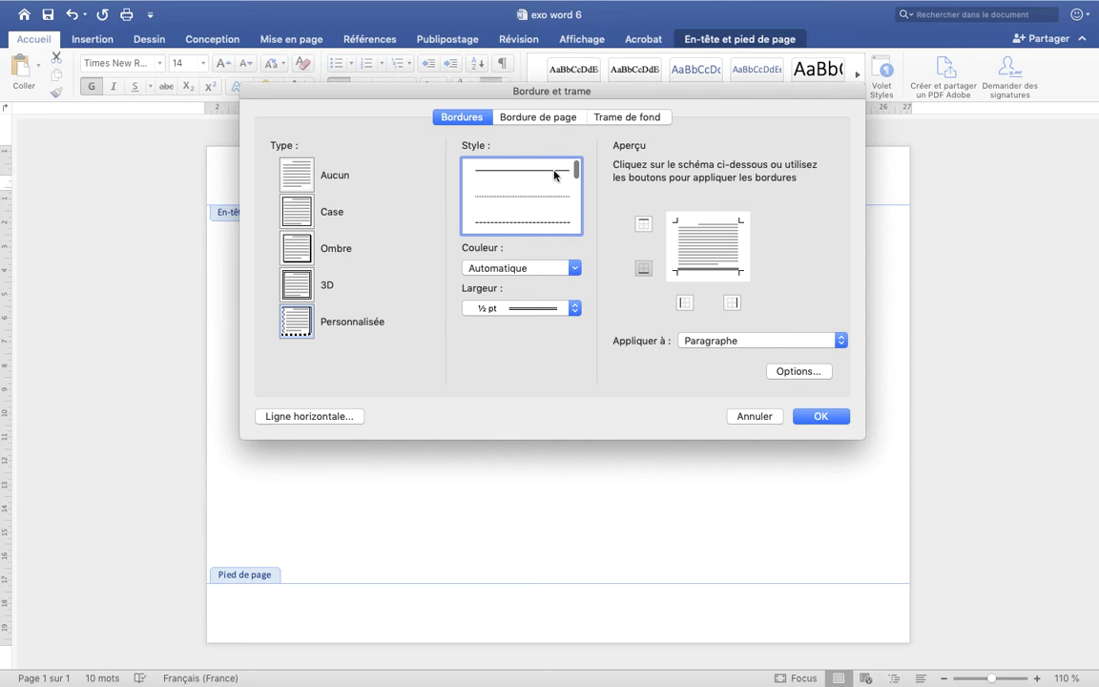
left_click(555, 173)
left_click(573, 307)
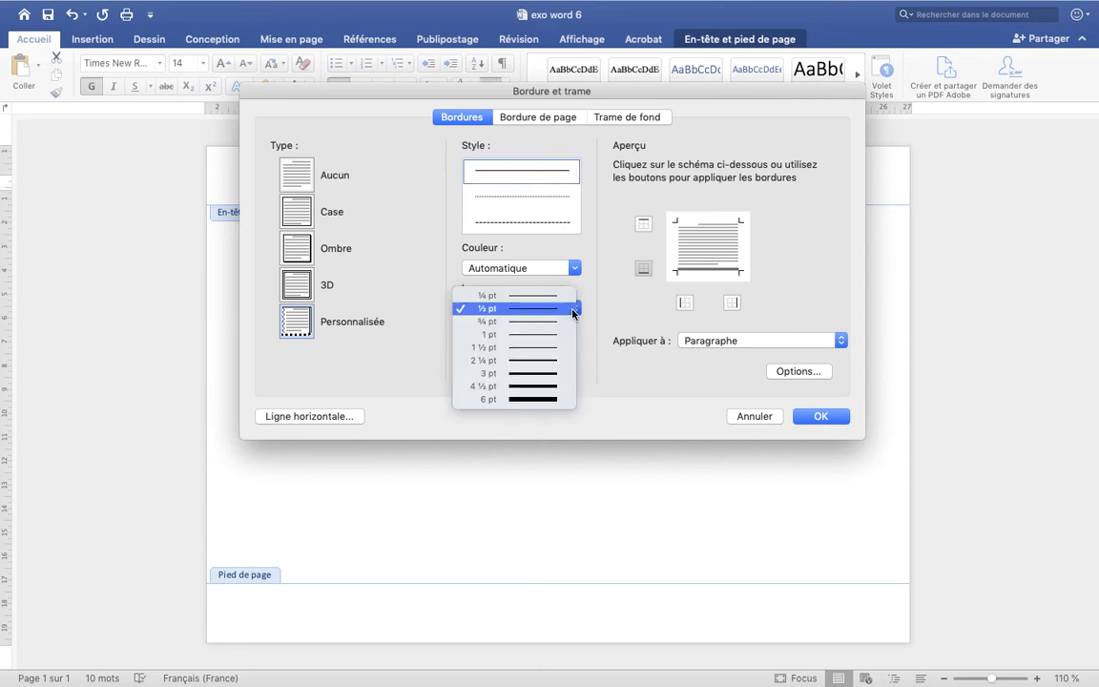
left_click(550, 391)
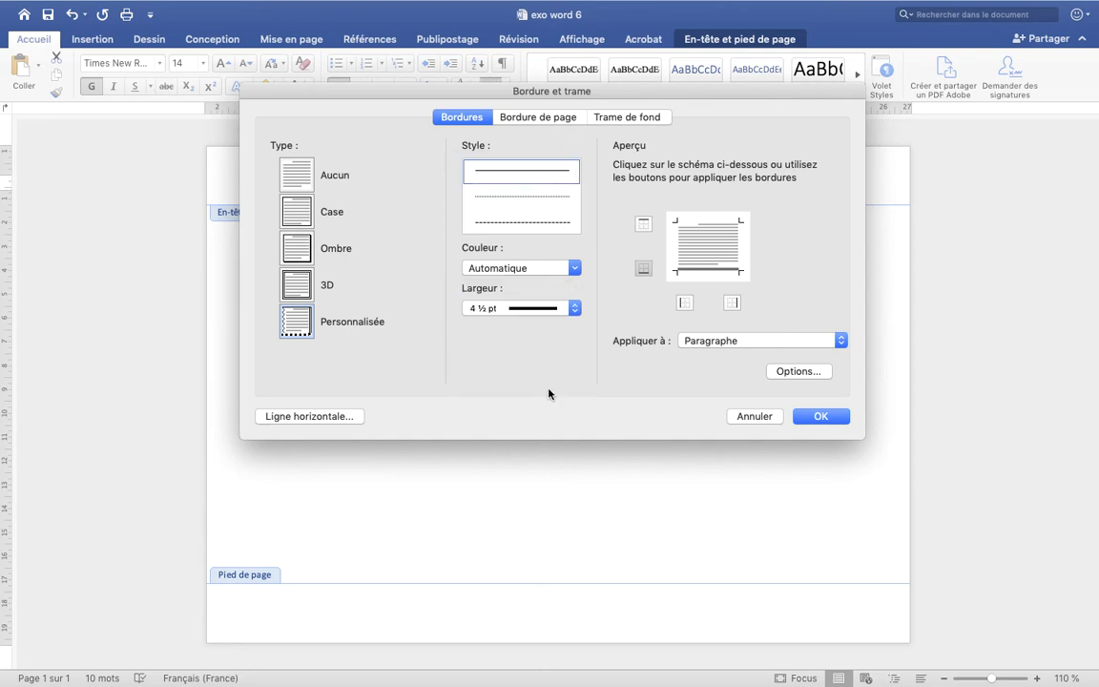
left_click(720, 272)
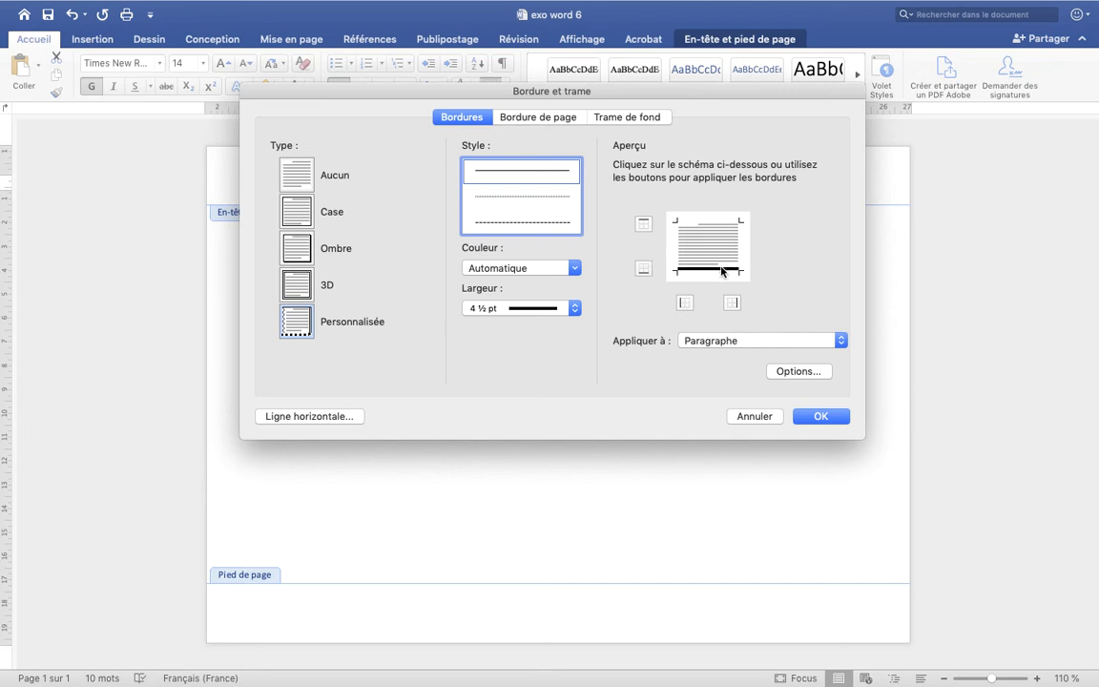
left_click(821, 416)
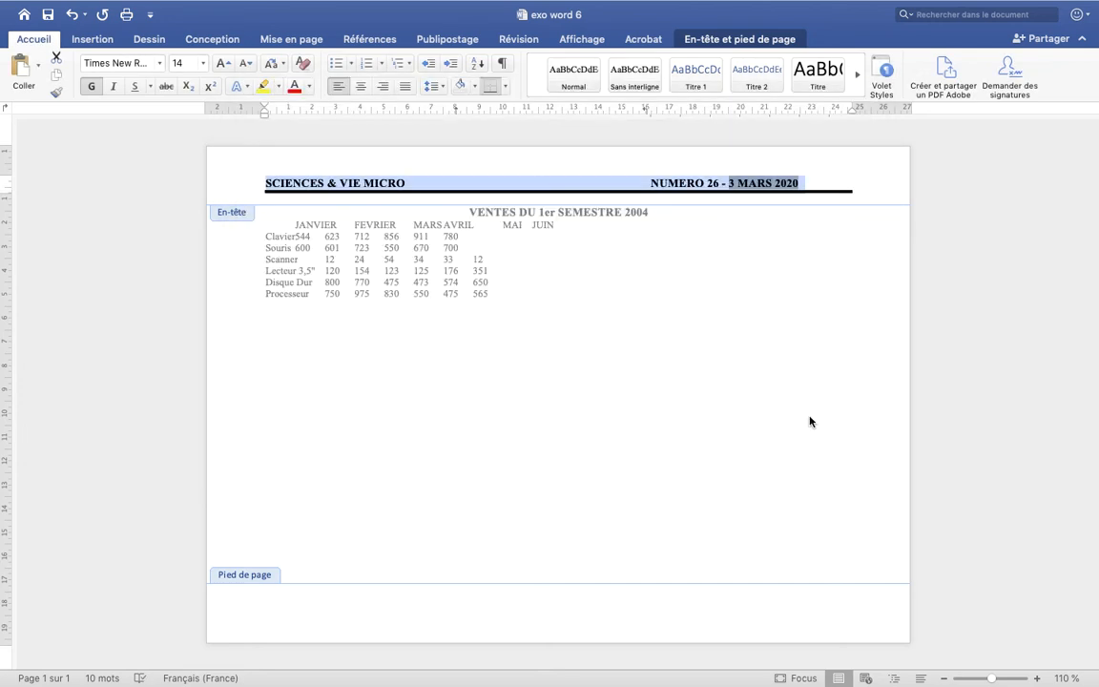
Step: Close the header and select the sales lines from the month headings through the Processeur row
left_click(652, 182)
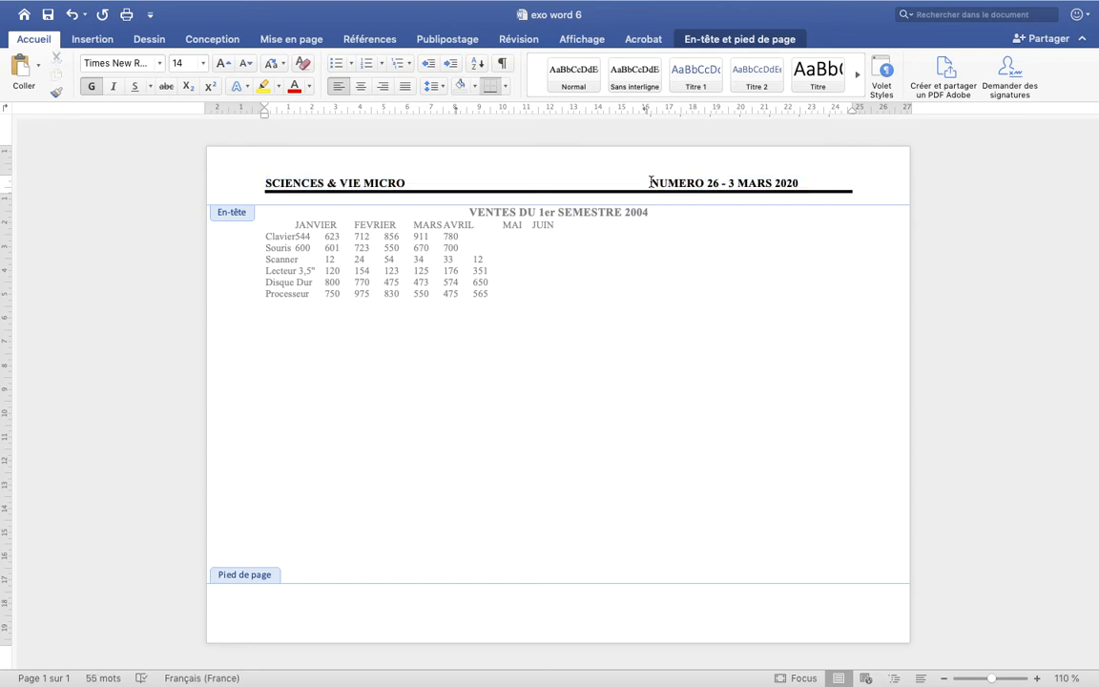
double_click(607, 295)
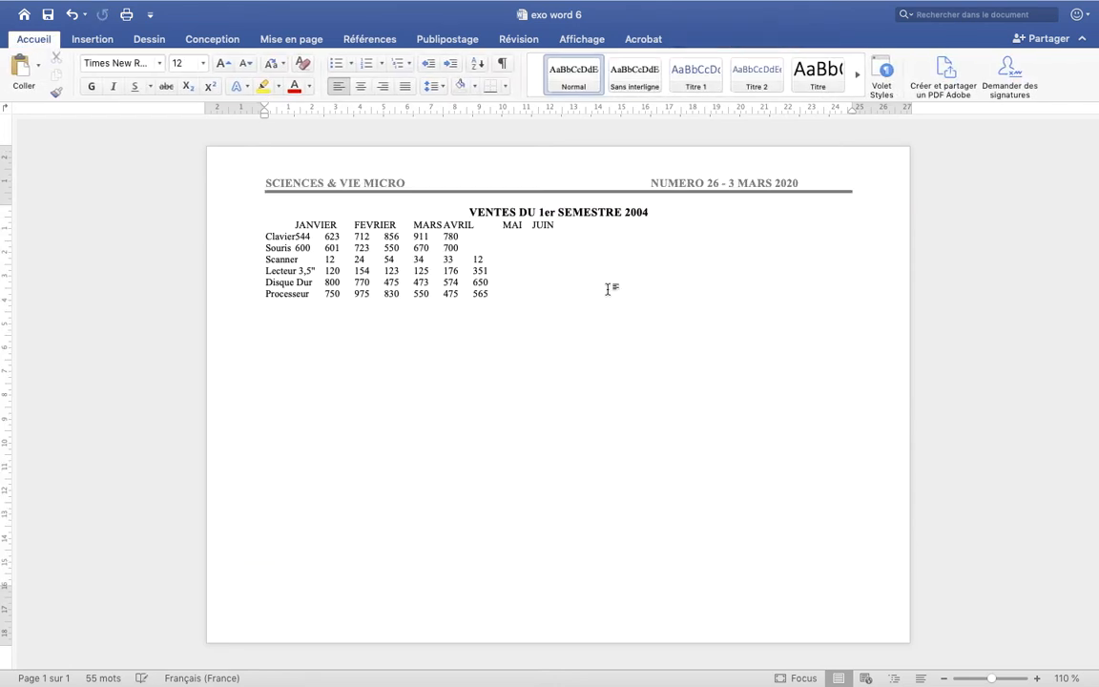
left_click_drag(274, 226, 492, 295)
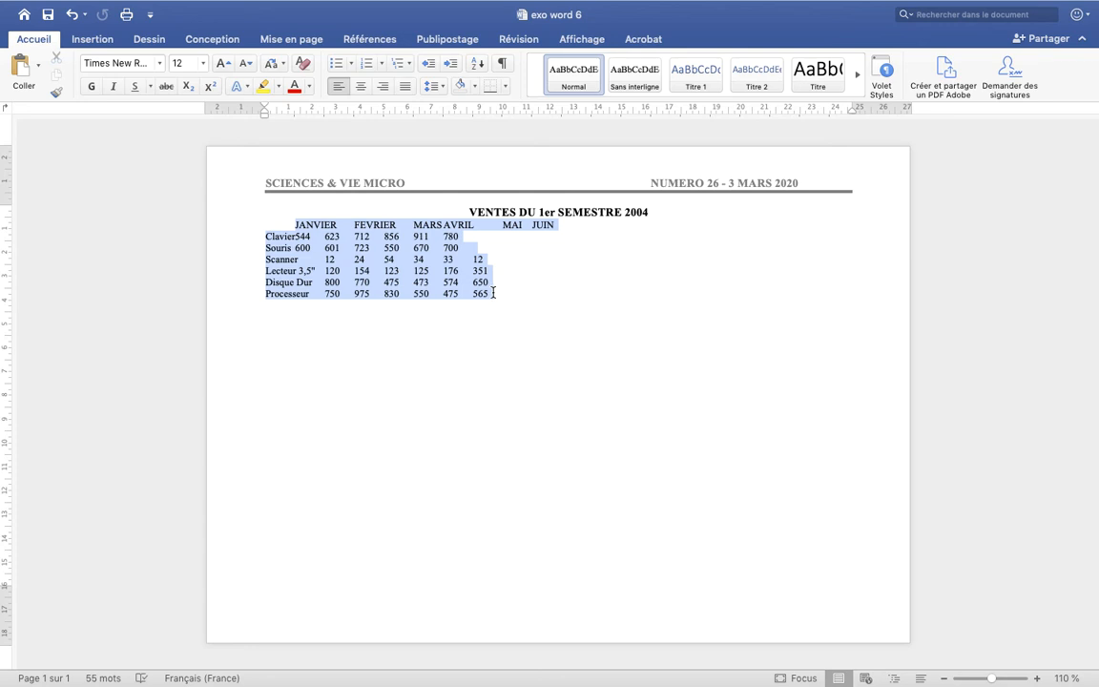
Step: Check the tab stop and line spacing instructions in the exos word brut document, and return to exo word 6
left_click(442, 85)
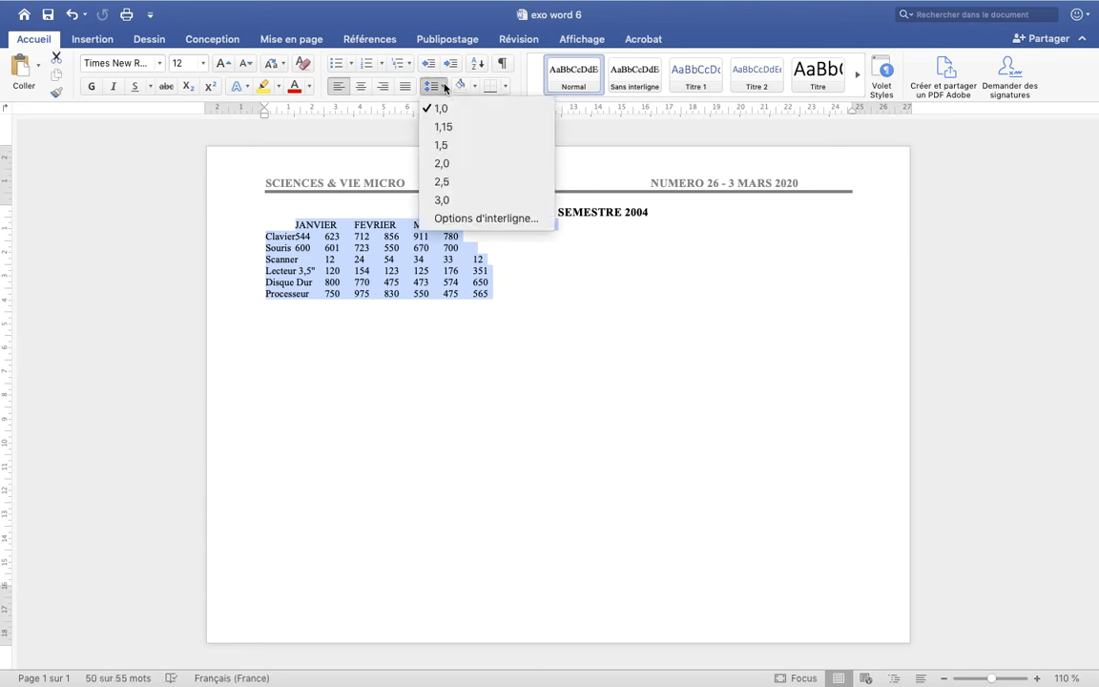
left_click(462, 220)
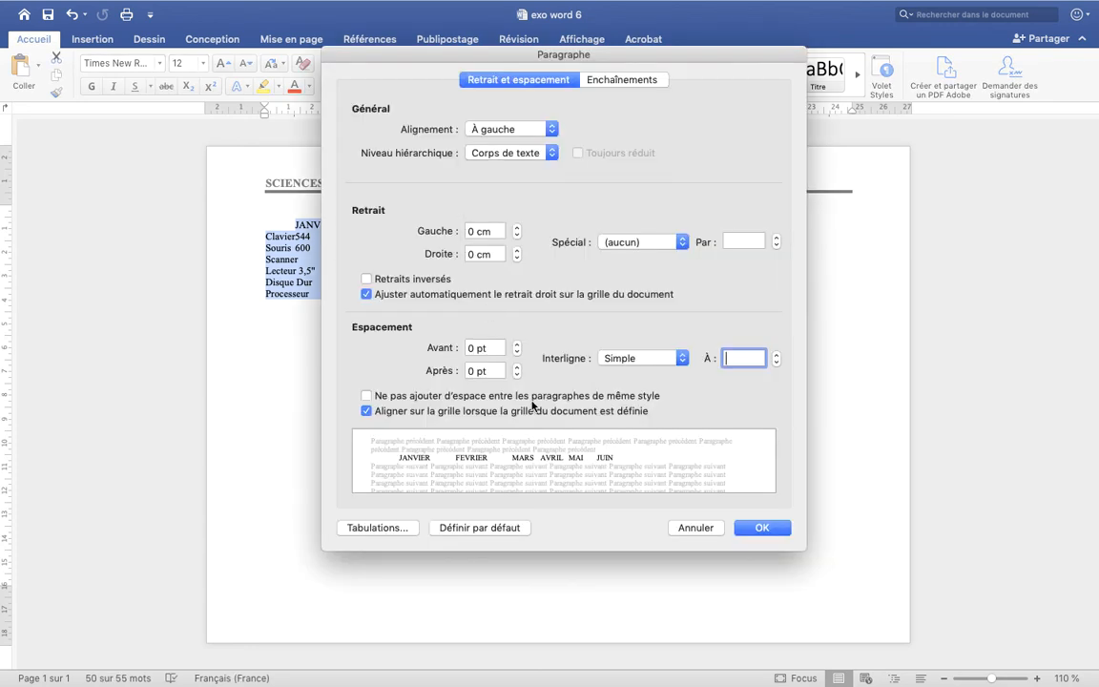
left_click(686, 527)
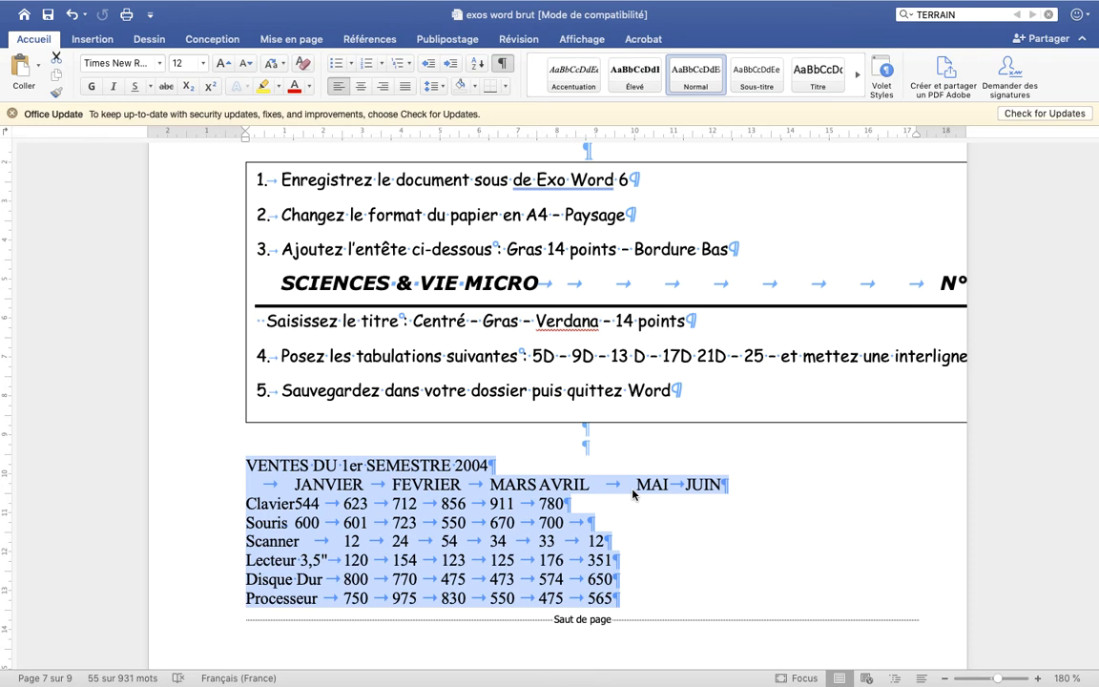
mouse_move(506, 675)
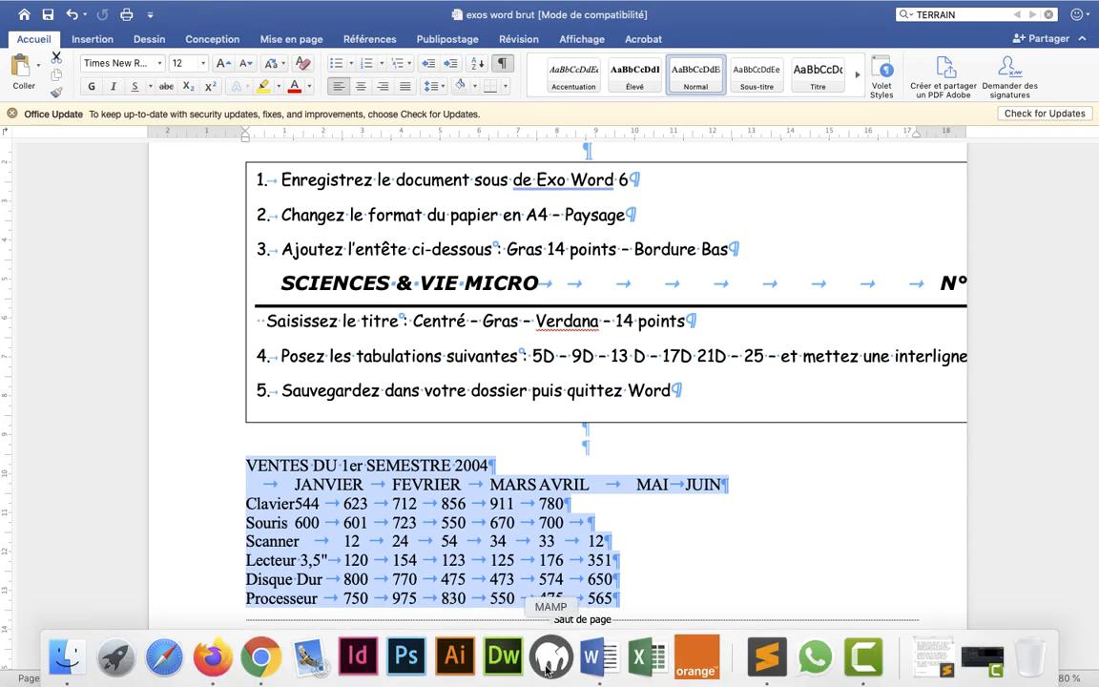
left_click(591, 655)
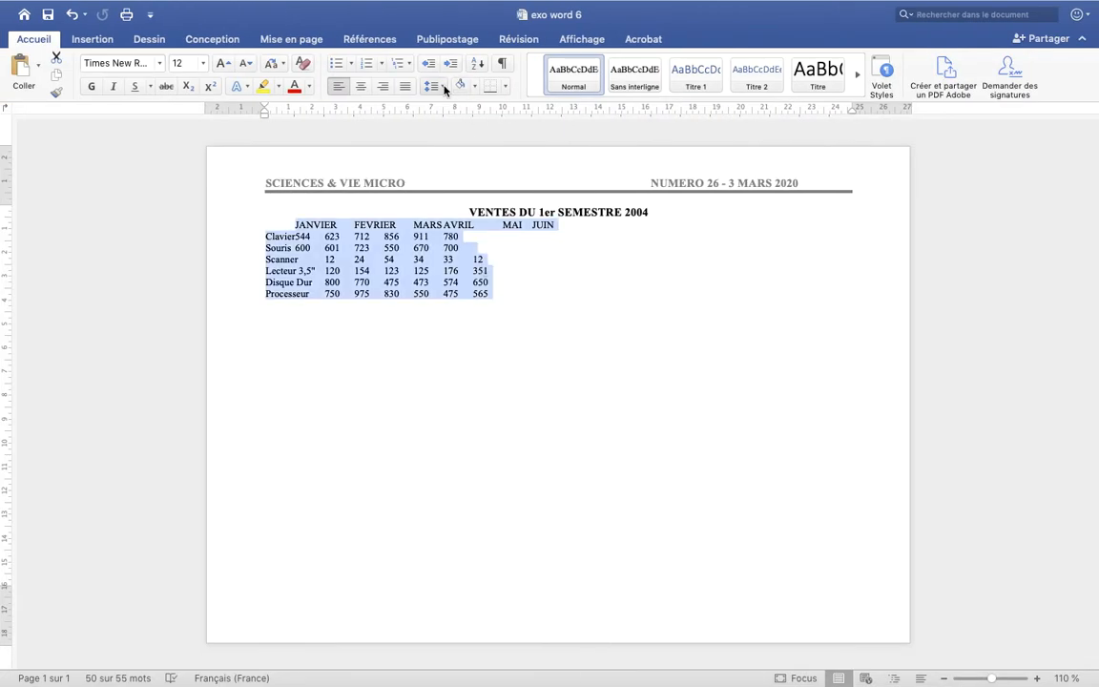
Step: Add a right-aligned tab stop at 5 cm for the selected sales lines
left_click(444, 87)
left_click(449, 215)
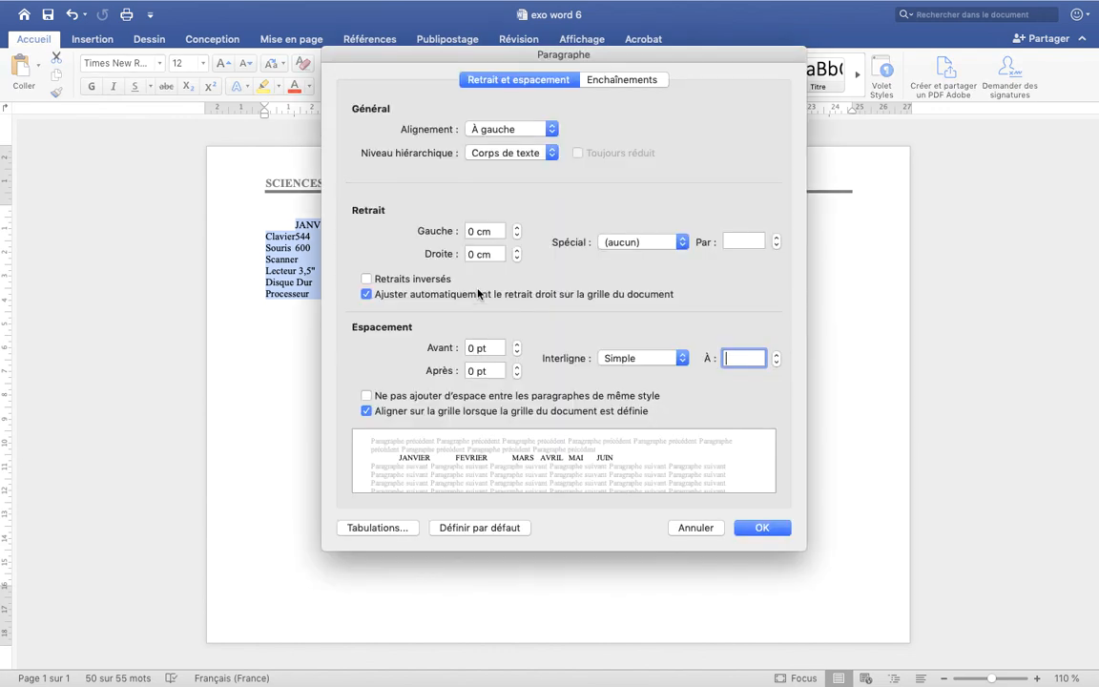
left_click(416, 526)
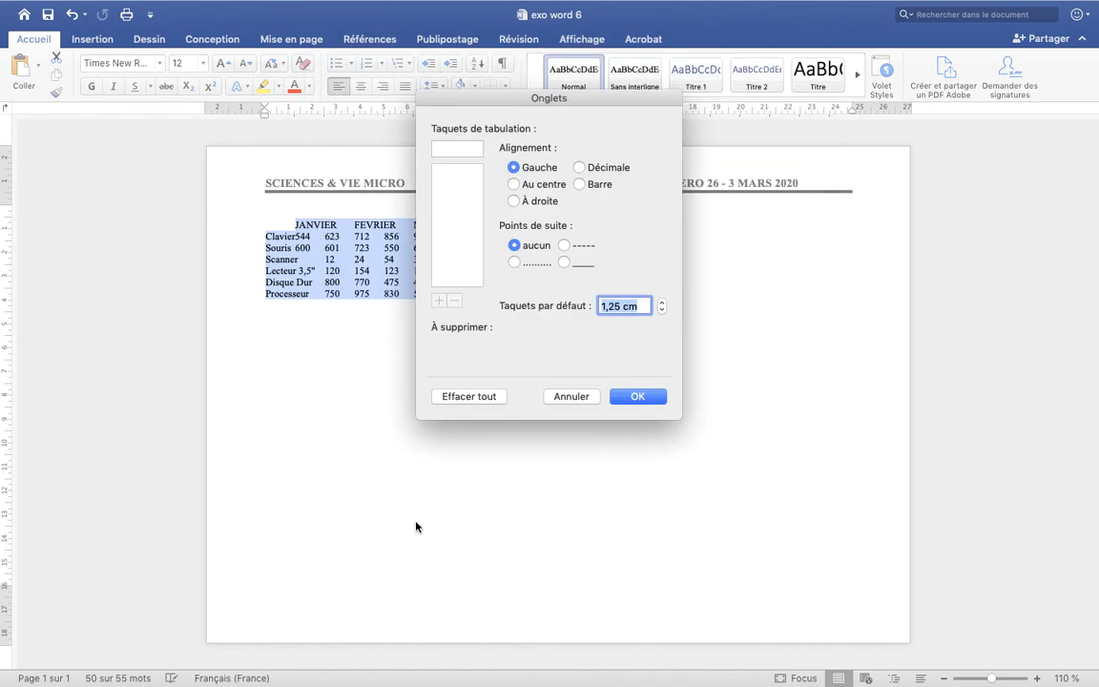
left_click(462, 148)
type("5")
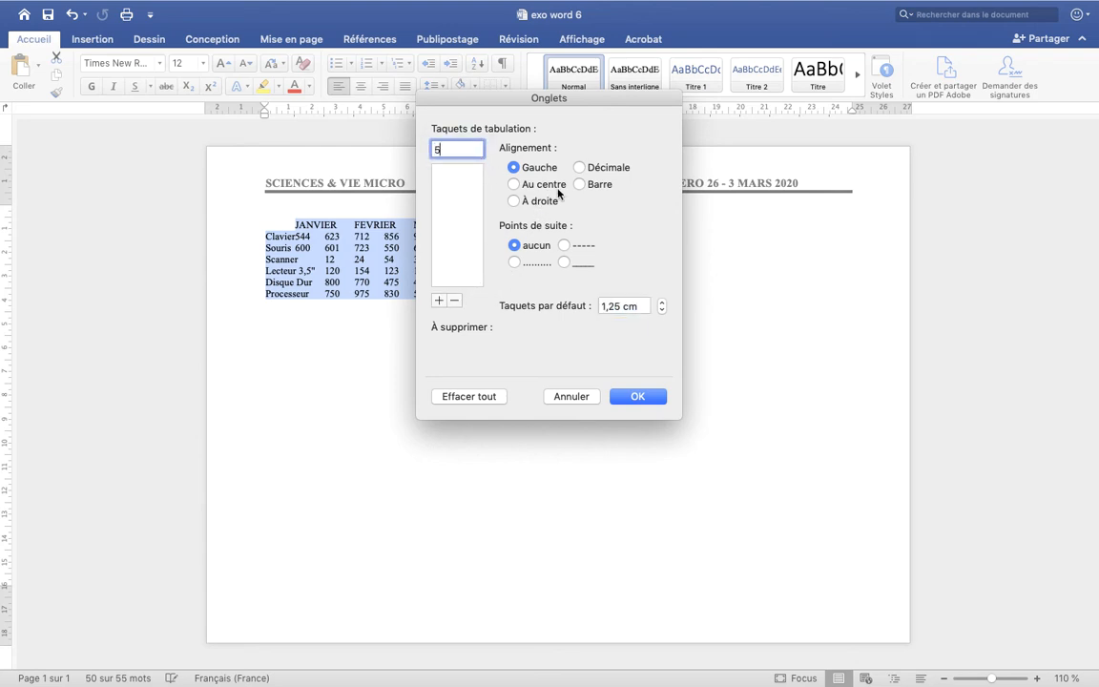
left_click(515, 202)
left_click(438, 300)
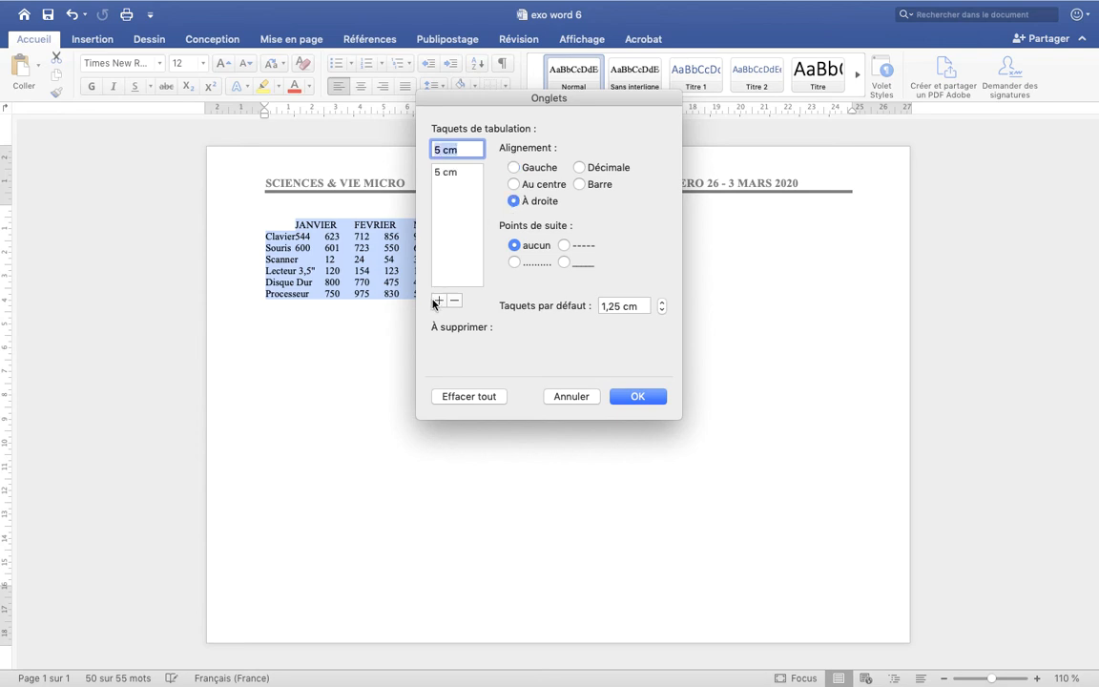
Step: Add right-aligned tab stops at 9, 13, 17, 21 and 25 cm for the selected sales lines and apply them
type("9")
left_click(438, 299)
type("13")
left_click(439, 301)
type("17")
left_click(440, 301)
type("2")
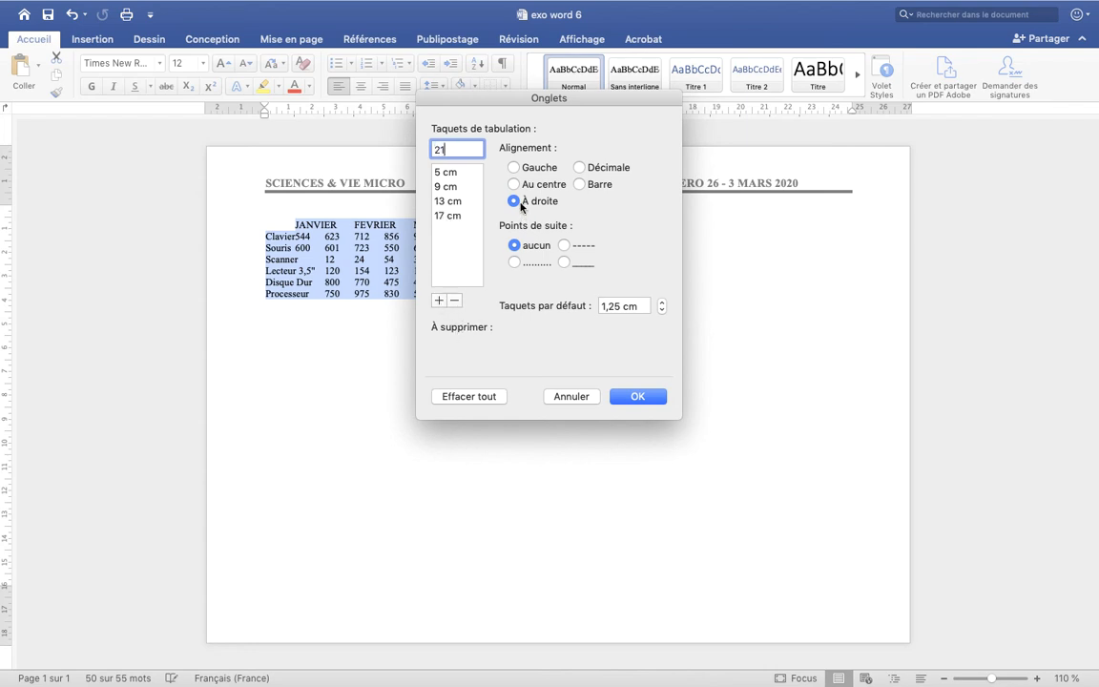
left_click(438, 300)
type("25")
left_click(439, 300)
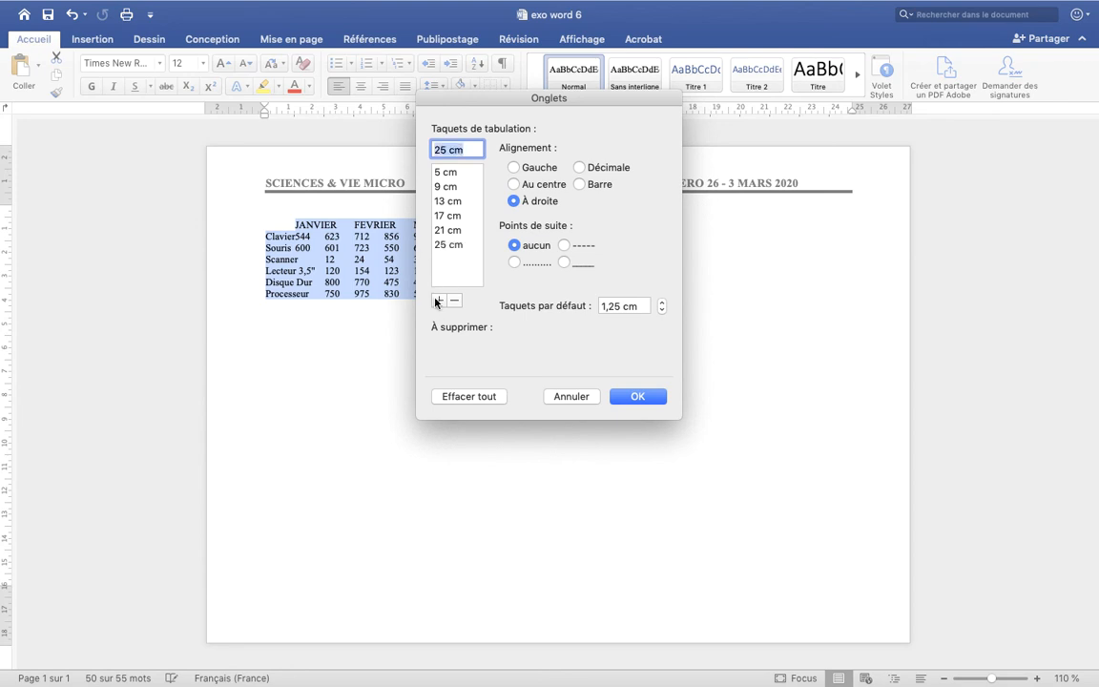
left_click(654, 403)
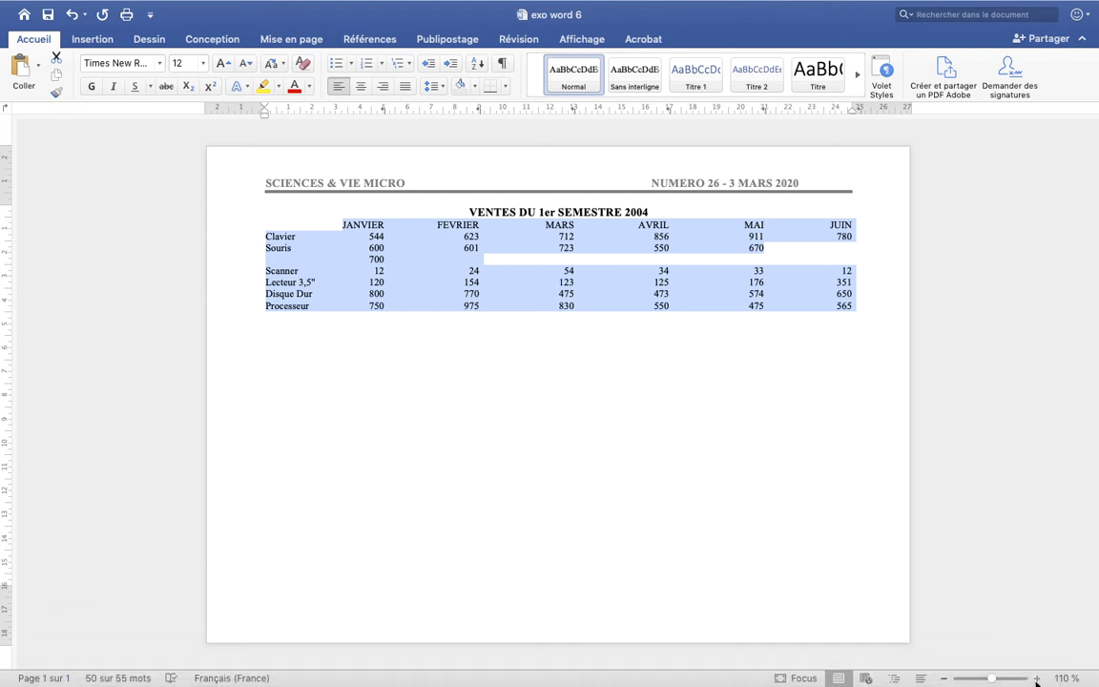
Step: Display the formatting marks and delete the extra tab at the end of the Souris line
left_click(1036, 679)
left_click(1037, 678)
left_click(1037, 678)
left_click(1037, 678)
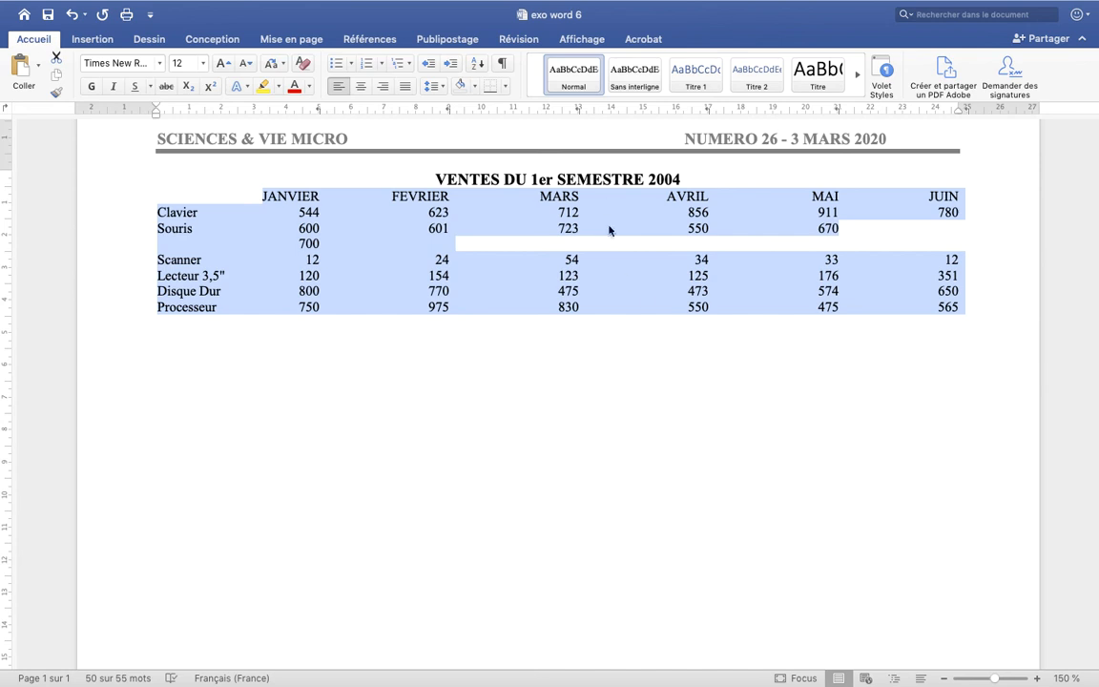
left_click(504, 64)
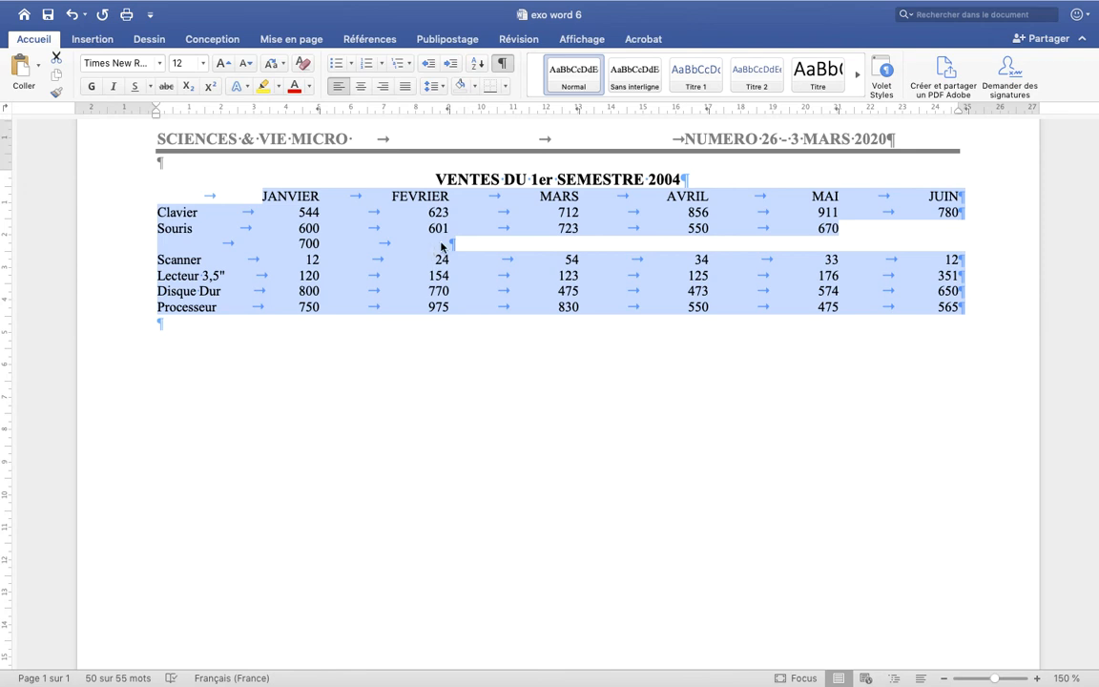
left_click(448, 244)
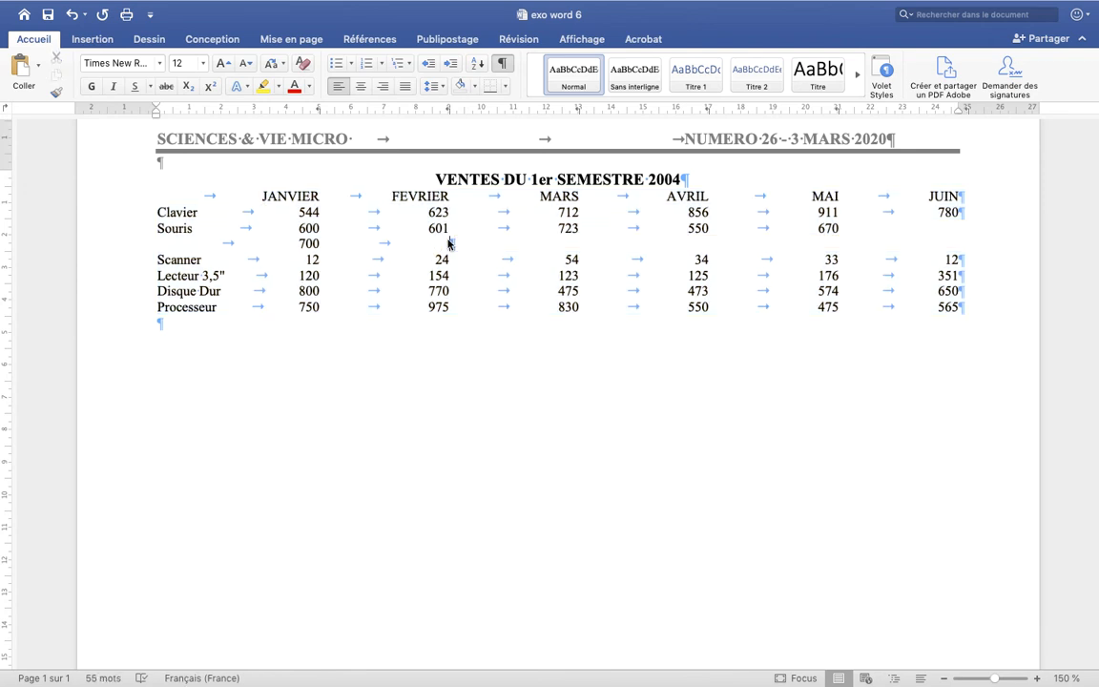
key("BackSpace")
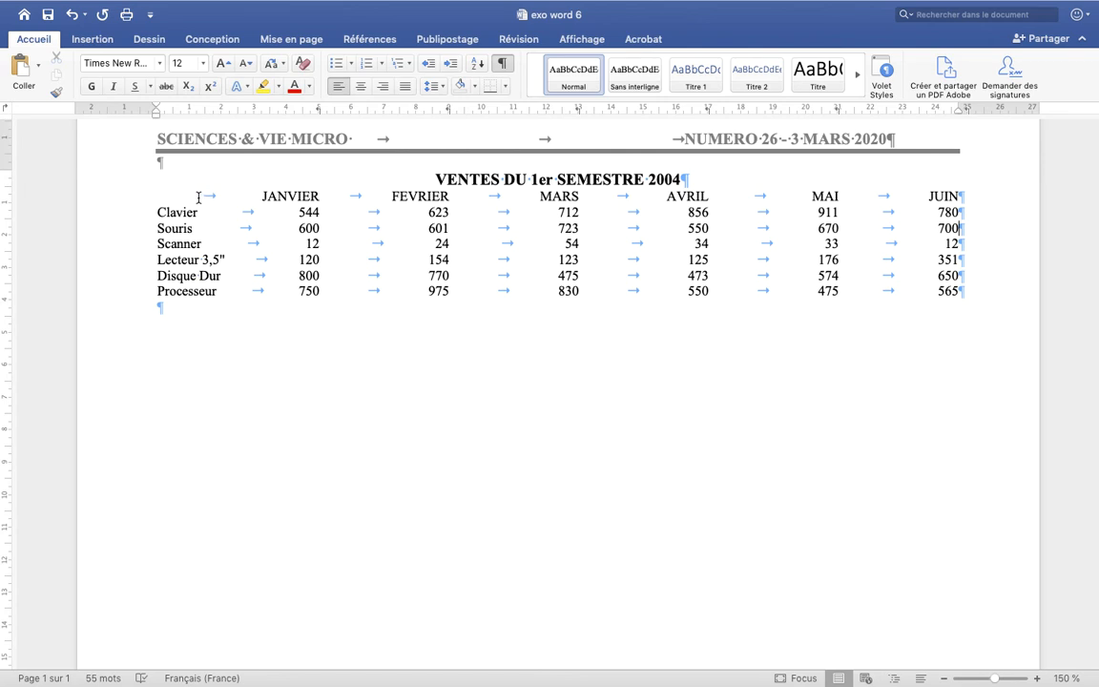
Step: Set double line spacing for the sales lines from the month headings through the Processeur row
left_click_drag(182, 195, 976, 308)
left_click(443, 87)
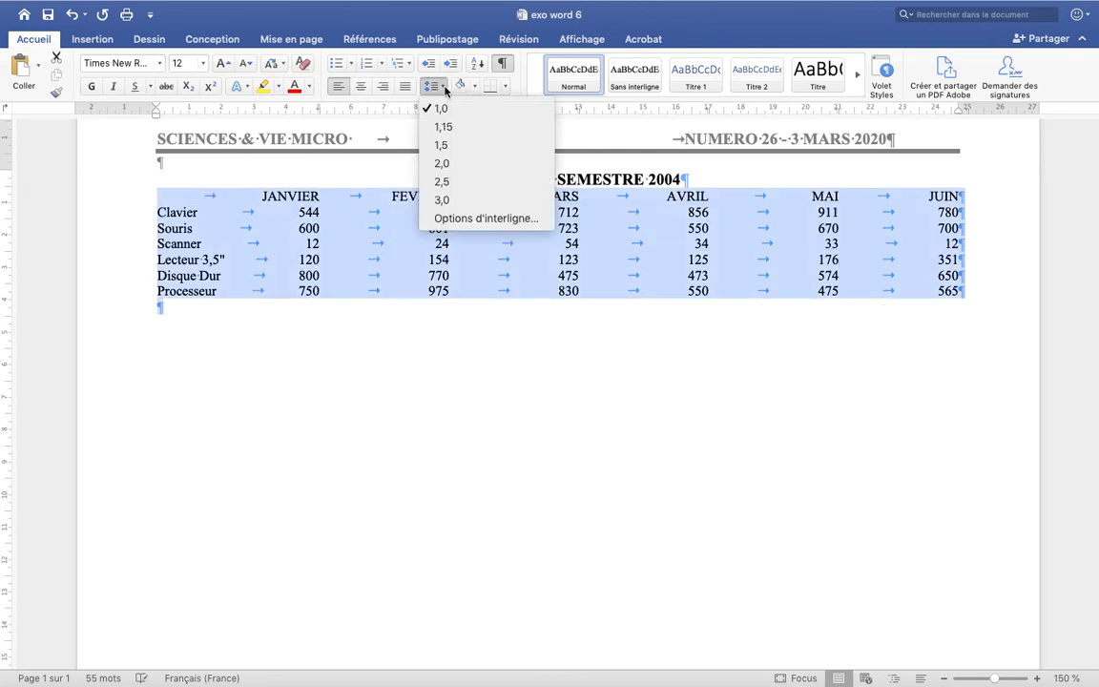
left_click(487, 218)
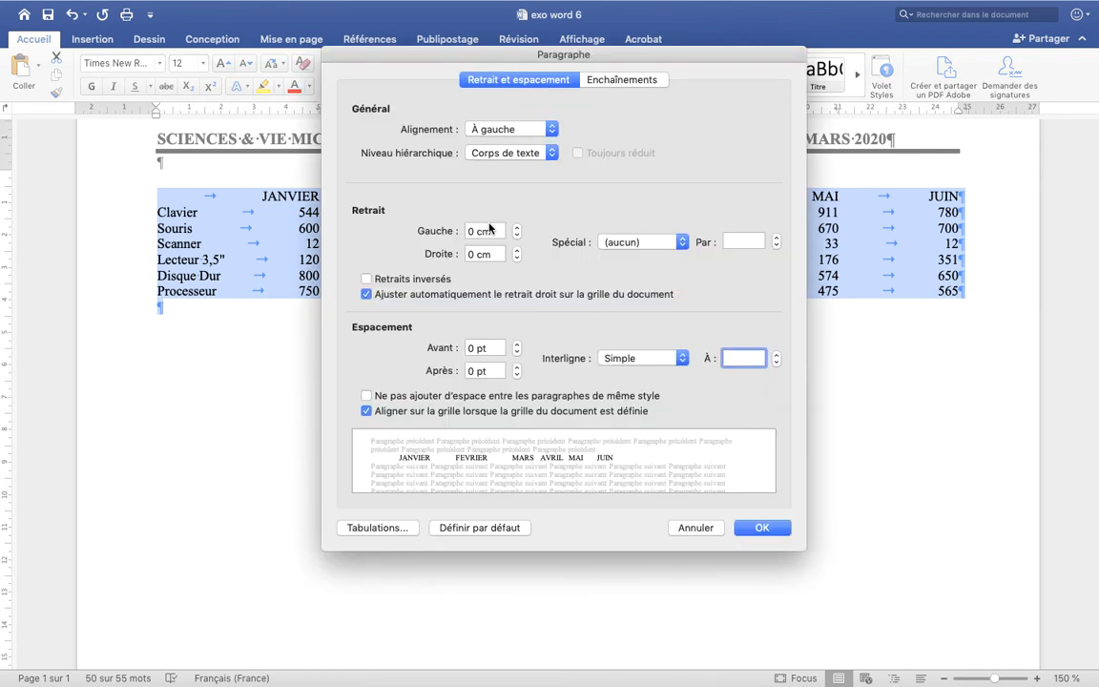
left_click(682, 359)
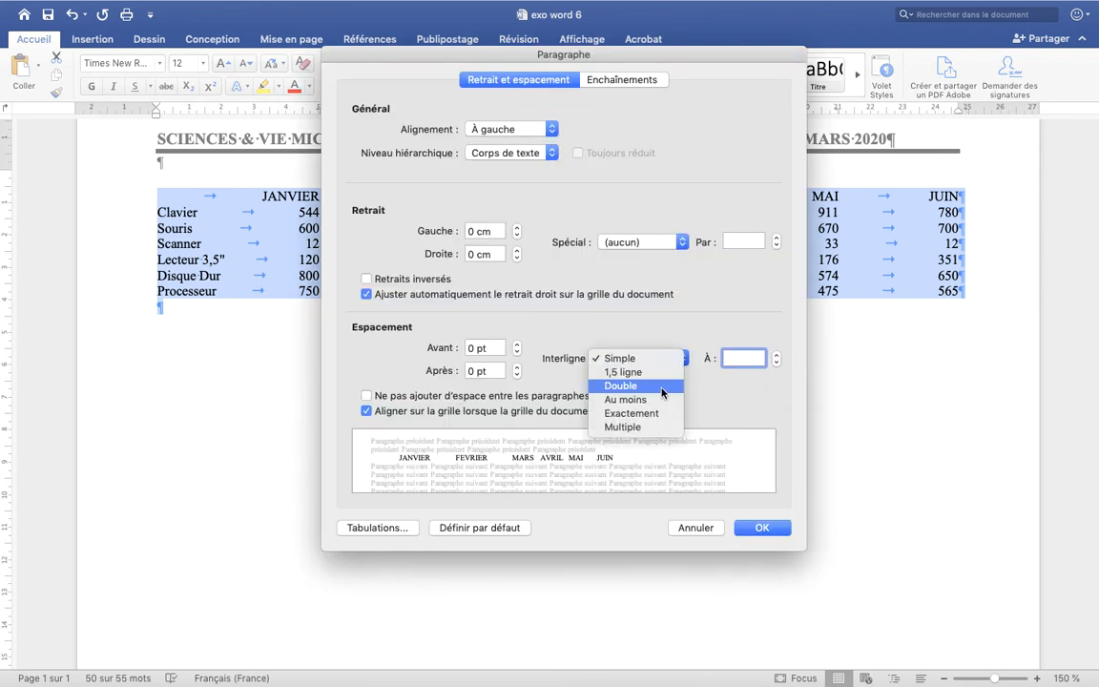
left_click(668, 388)
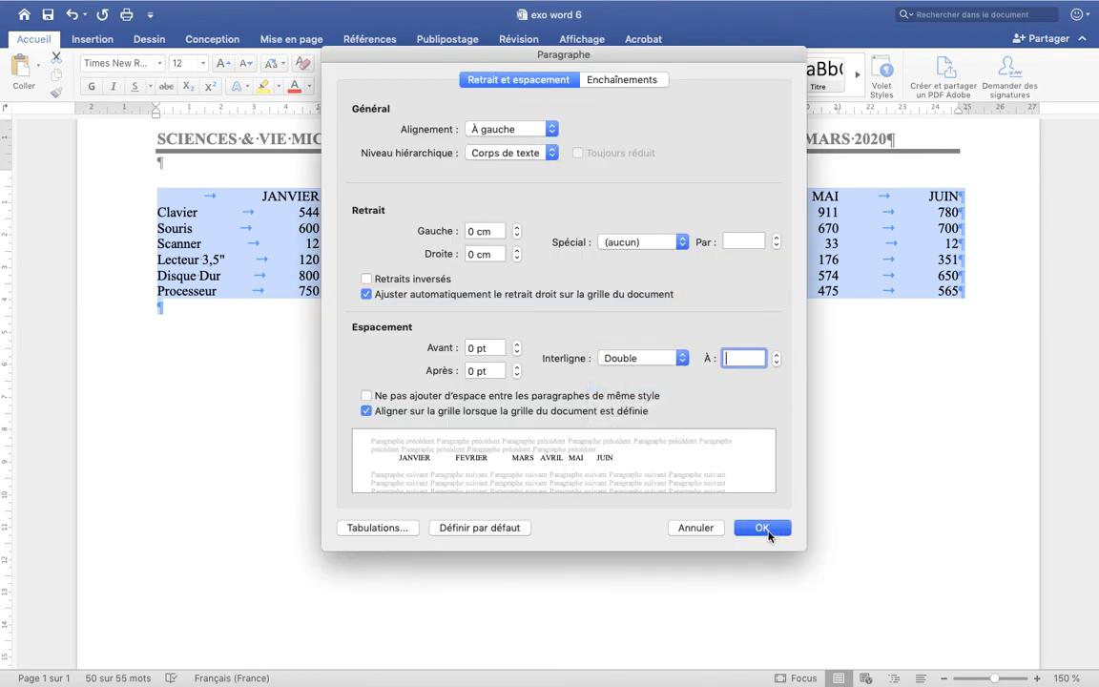
left_click(772, 532)
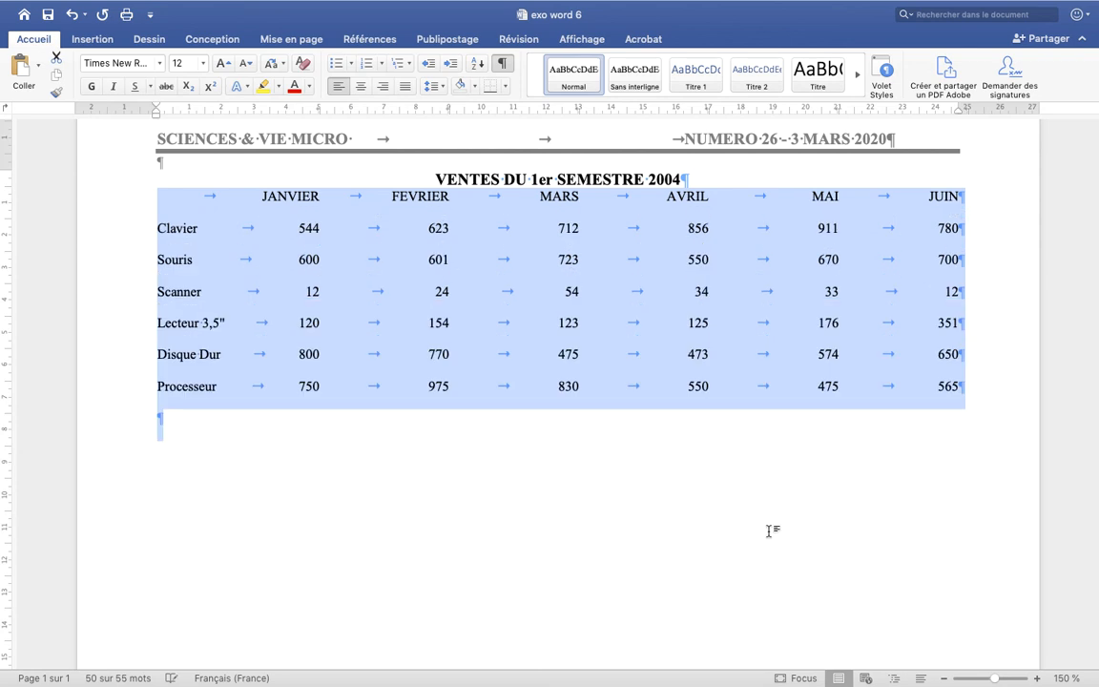
left_click(727, 483)
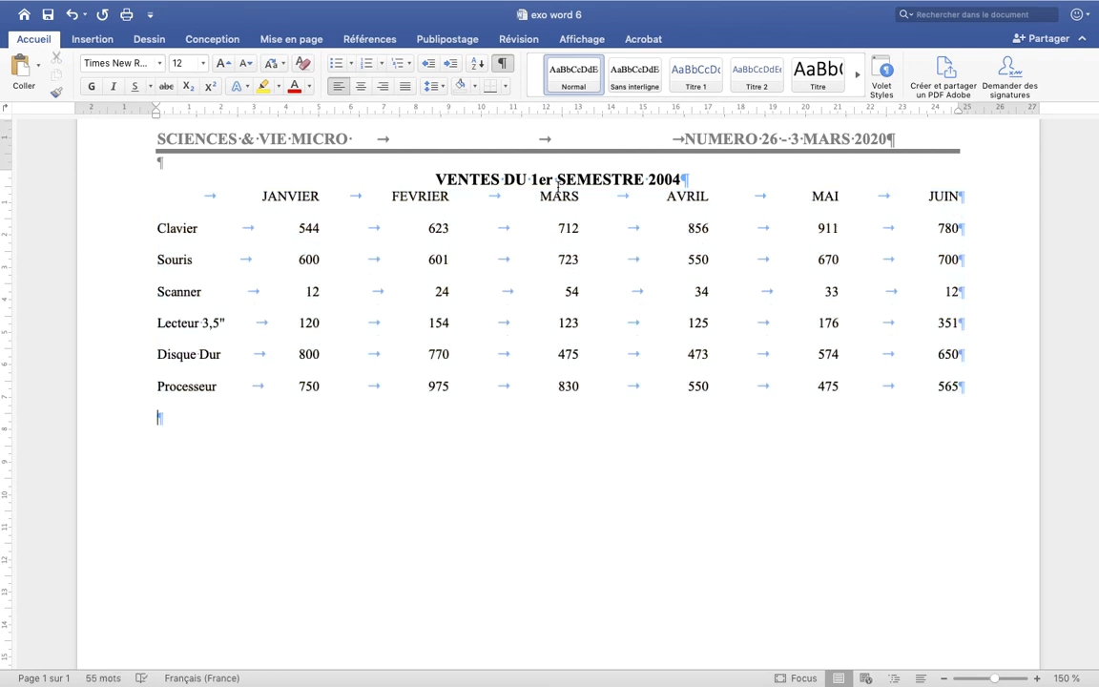
Step: Insert an empty line above and below the title VENTES DU 1er SEMESTRE 2004
left_click(435, 179)
key("Return")
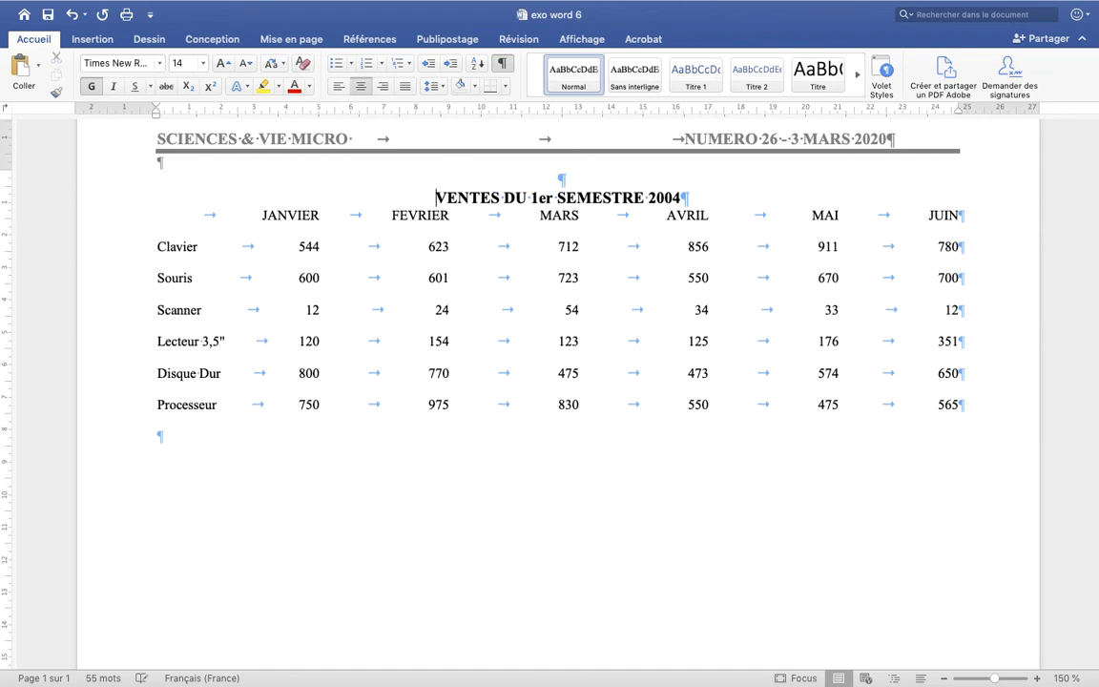
left_click(690, 197)
key("Return")
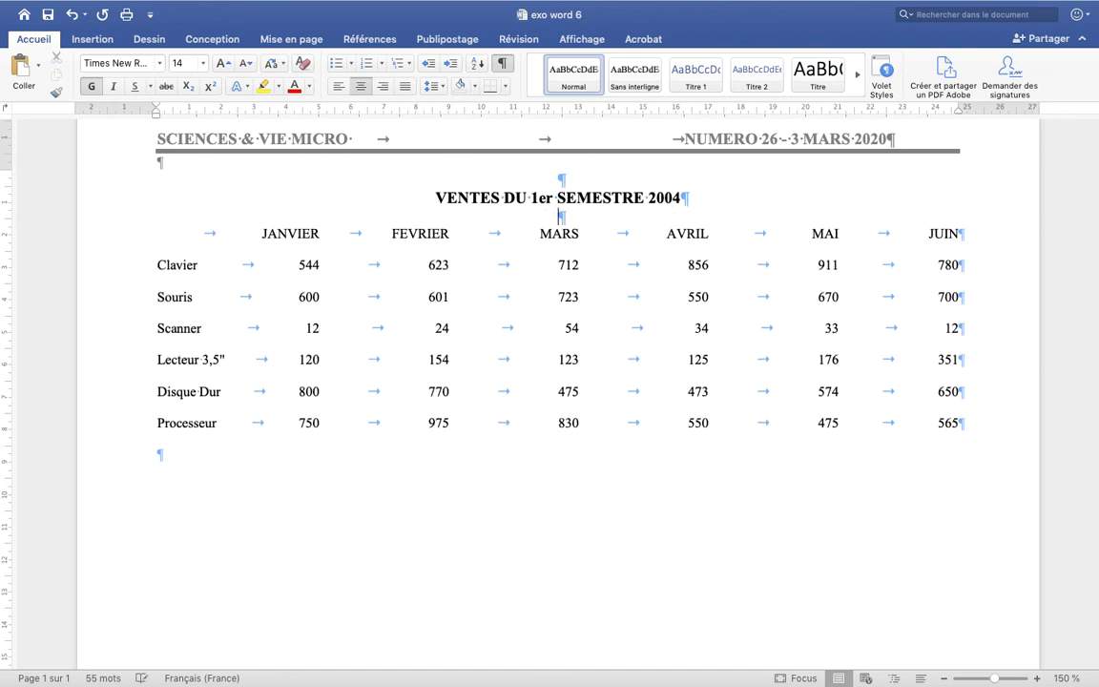
Step: Make the month headings bold and the Clavier row label bold italic
left_click_drag(972, 236, 269, 236)
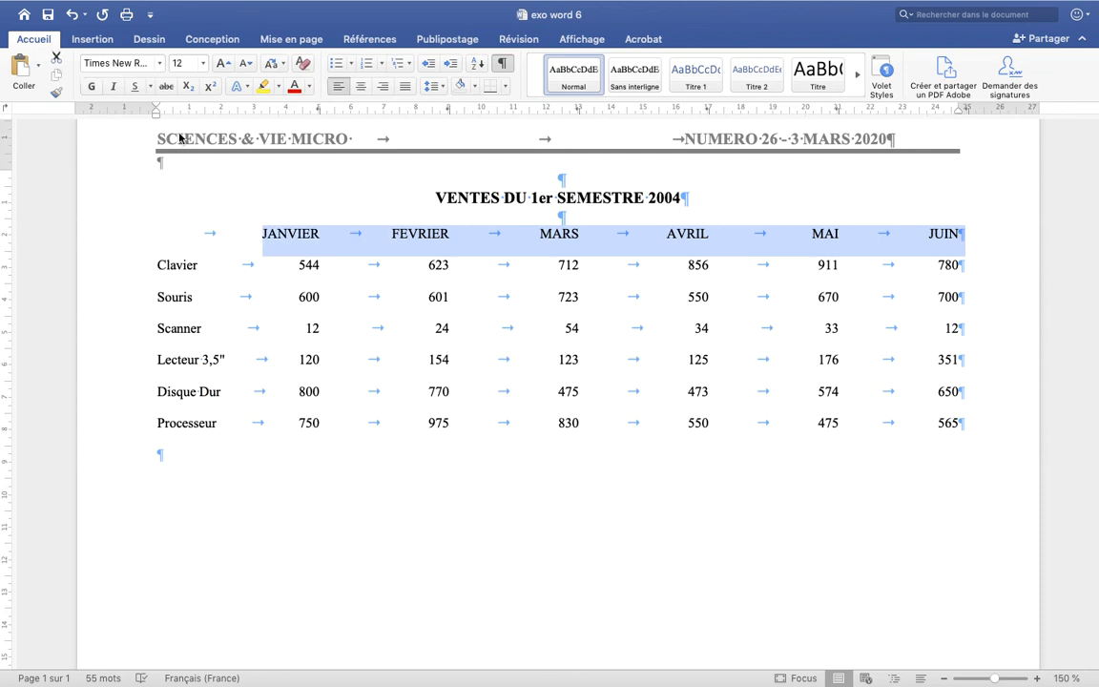
left_click(90, 87)
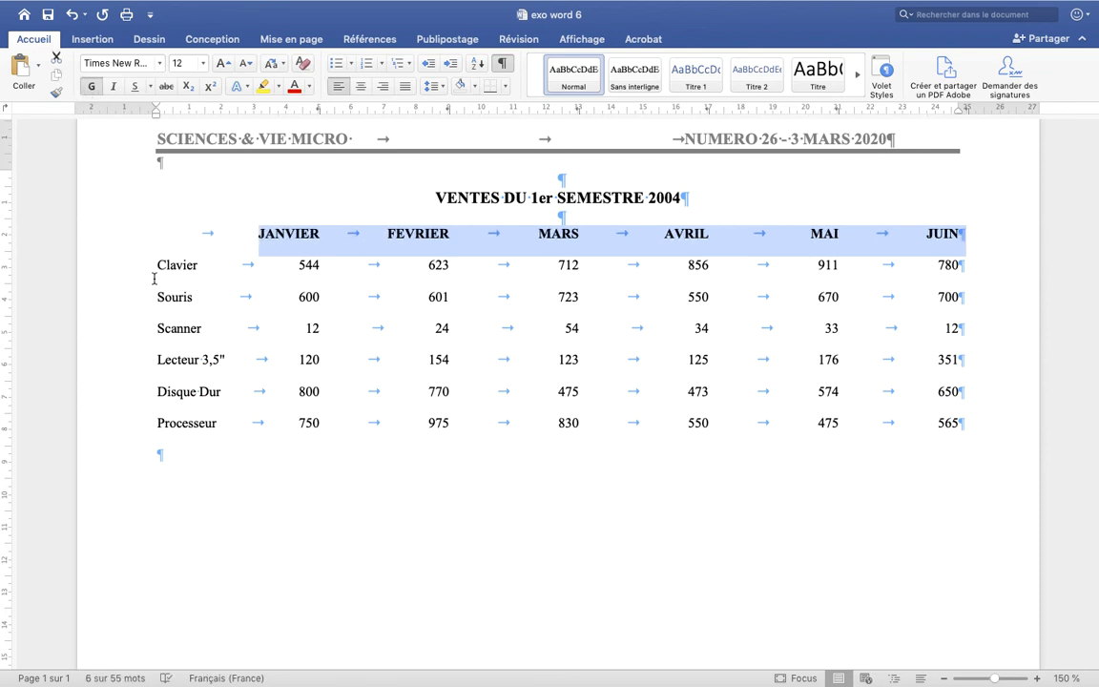
left_click_drag(155, 266, 204, 266)
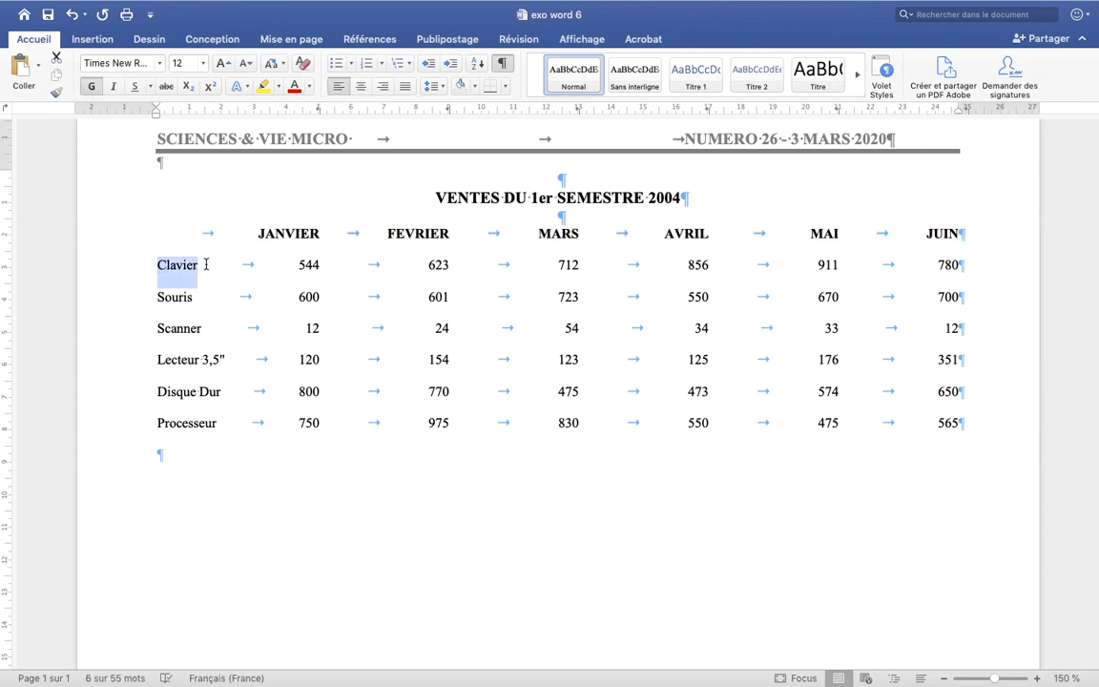
left_click(92, 86)
left_click(113, 87)
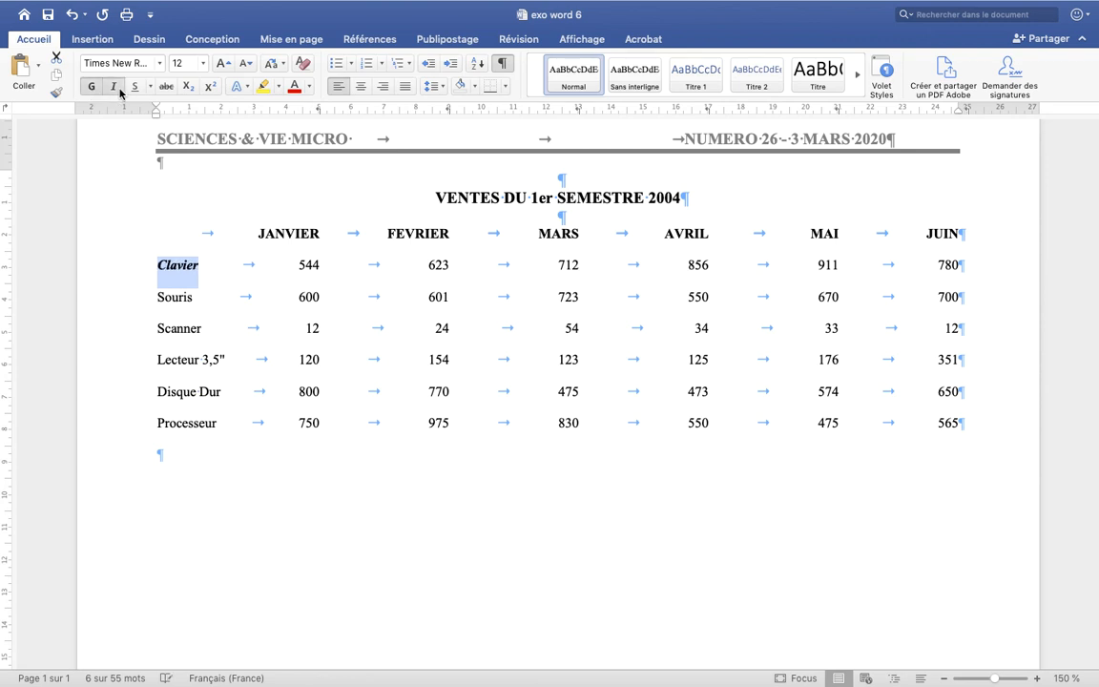
Step: Copy Clavier's bold italic formatting to Souris, Scanner, the word Lecteur, Disque Dur and Processeur
left_click(57, 92)
left_click_drag(155, 296, 195, 297)
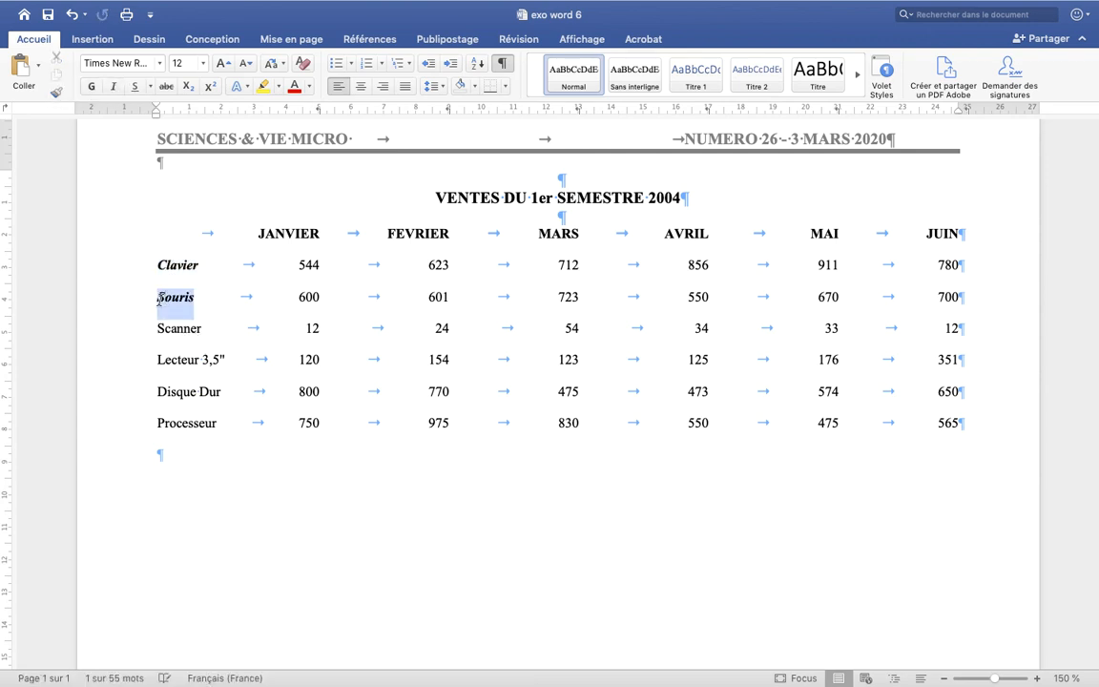
left_click(57, 92)
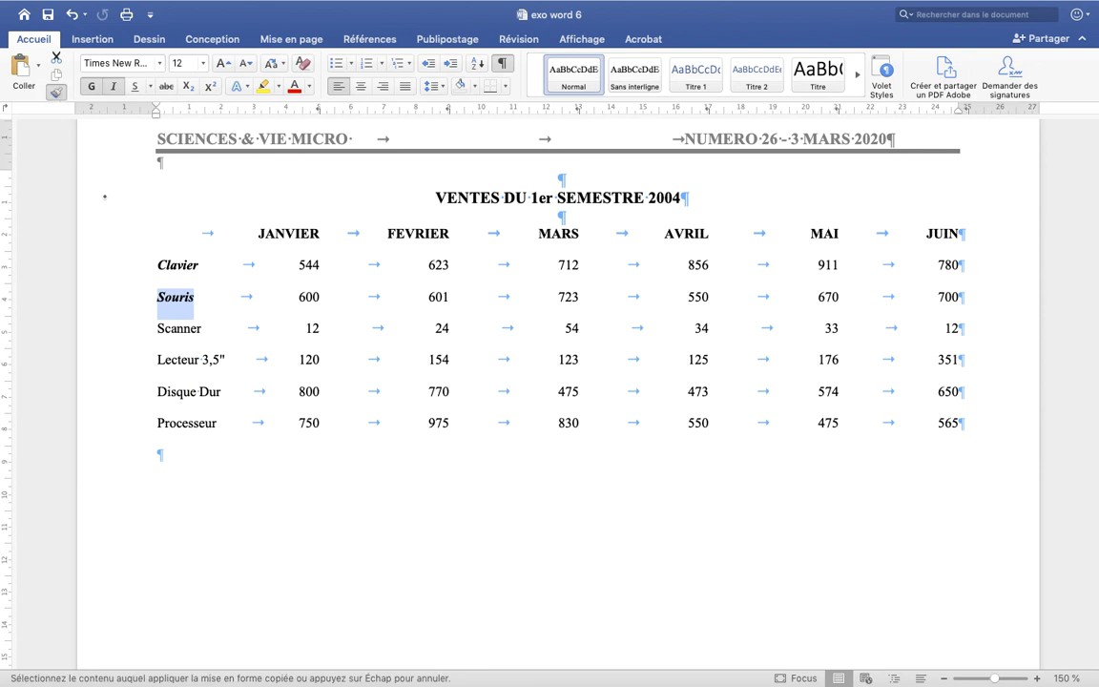
left_click(178, 326)
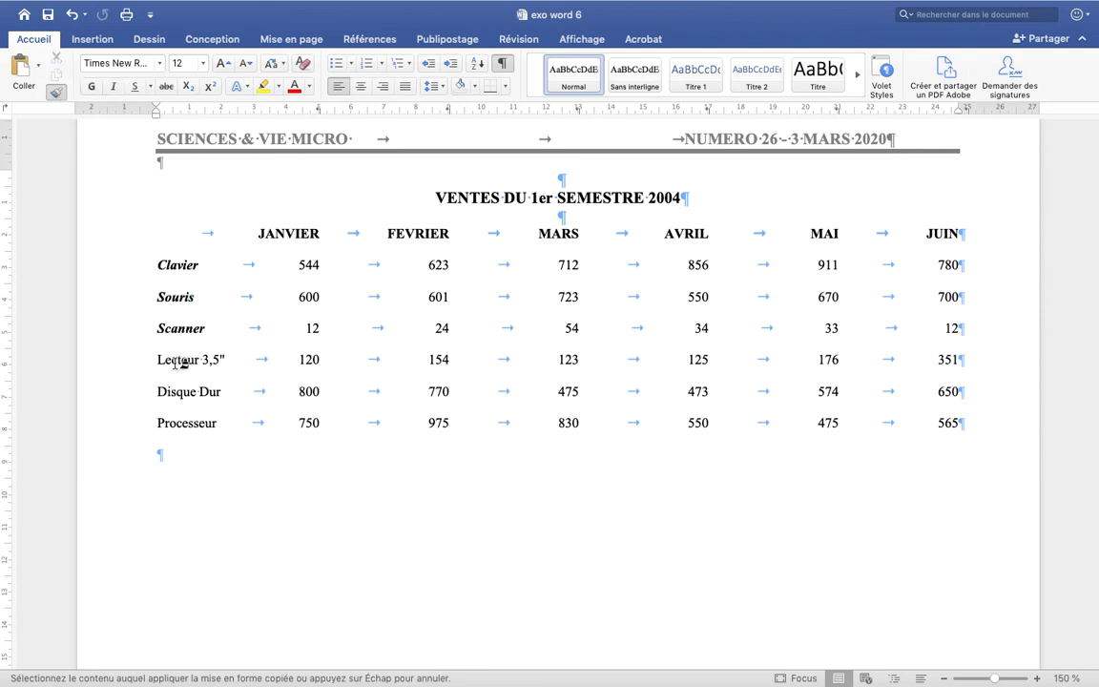
left_click(178, 360)
left_click(183, 391)
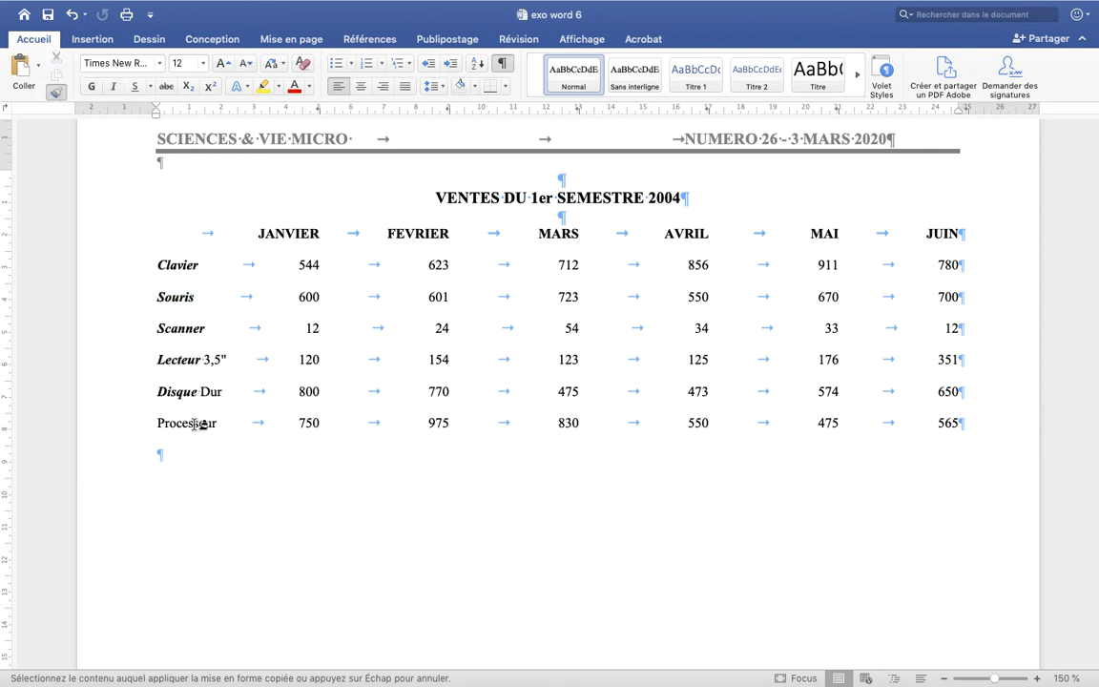
left_click(196, 422)
left_click(213, 391)
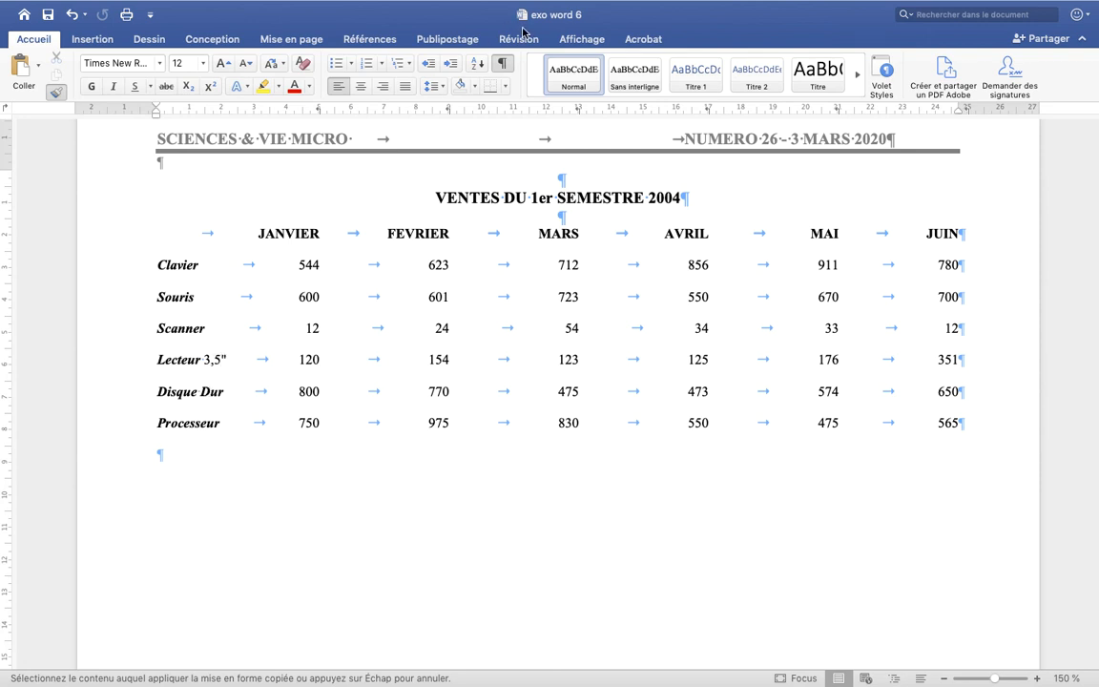
Step: Hide the formatting marks in the sales document
left_click(502, 63)
scroll(559, 356, "up", 1)
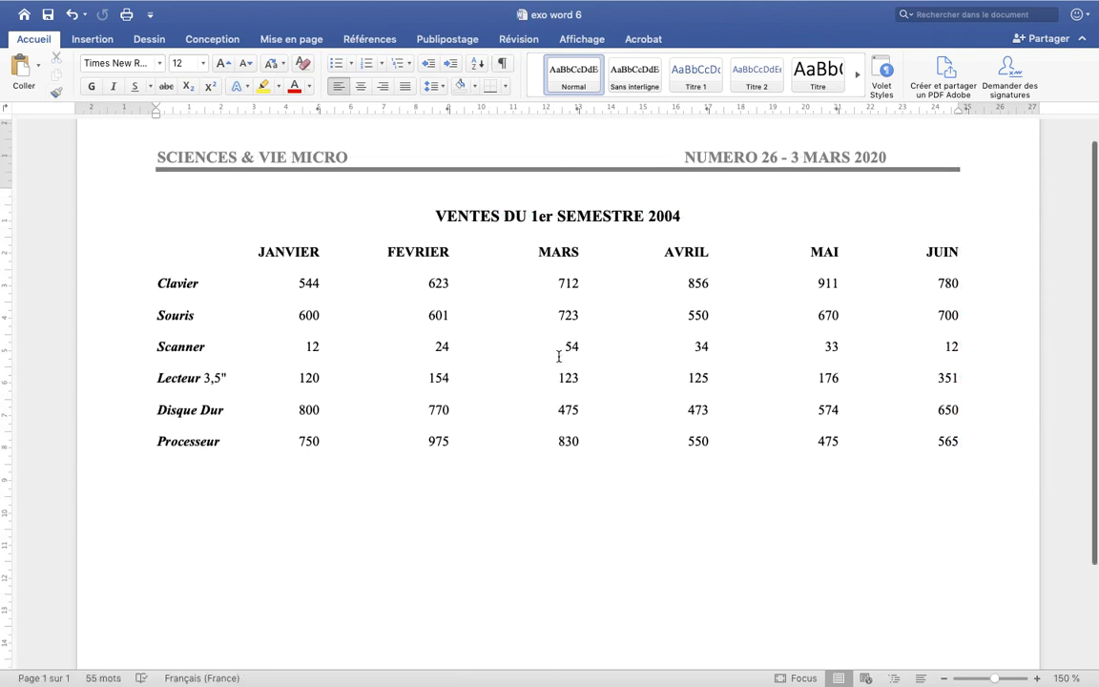
scroll(559, 356, "up", 1)
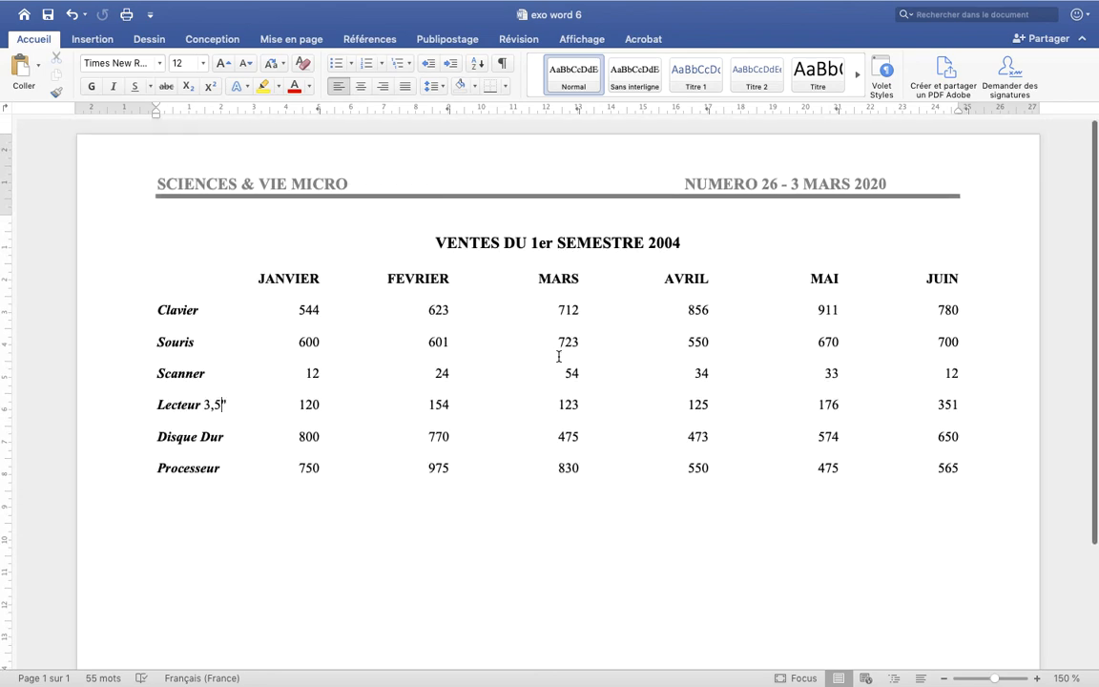
Step: Open exos word.doc from the exercise folder in Finder and display it full screen
mouse_move(513, 675)
left_click(598, 670)
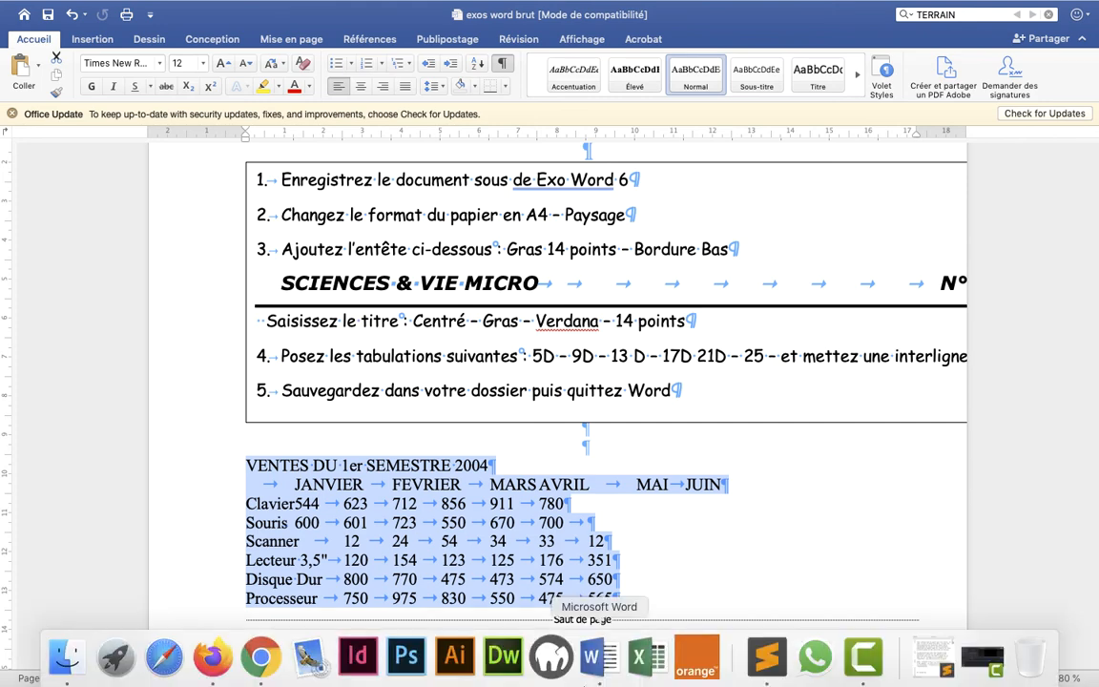
left_click(595, 664)
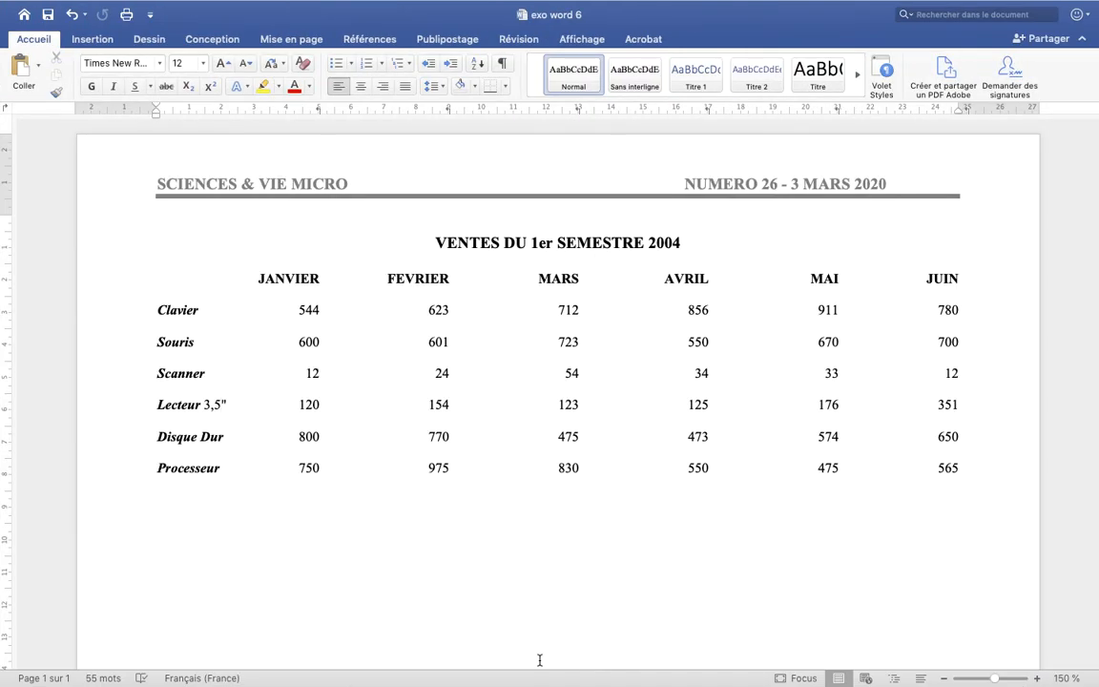
left_click(54, 658)
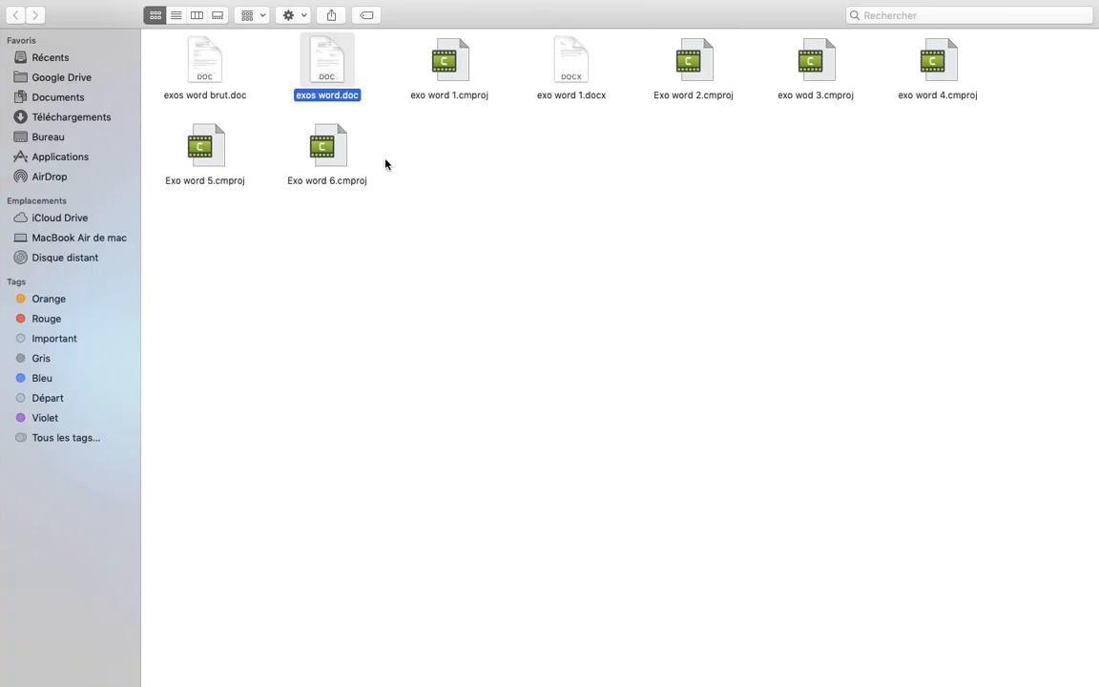
double_click(318, 76)
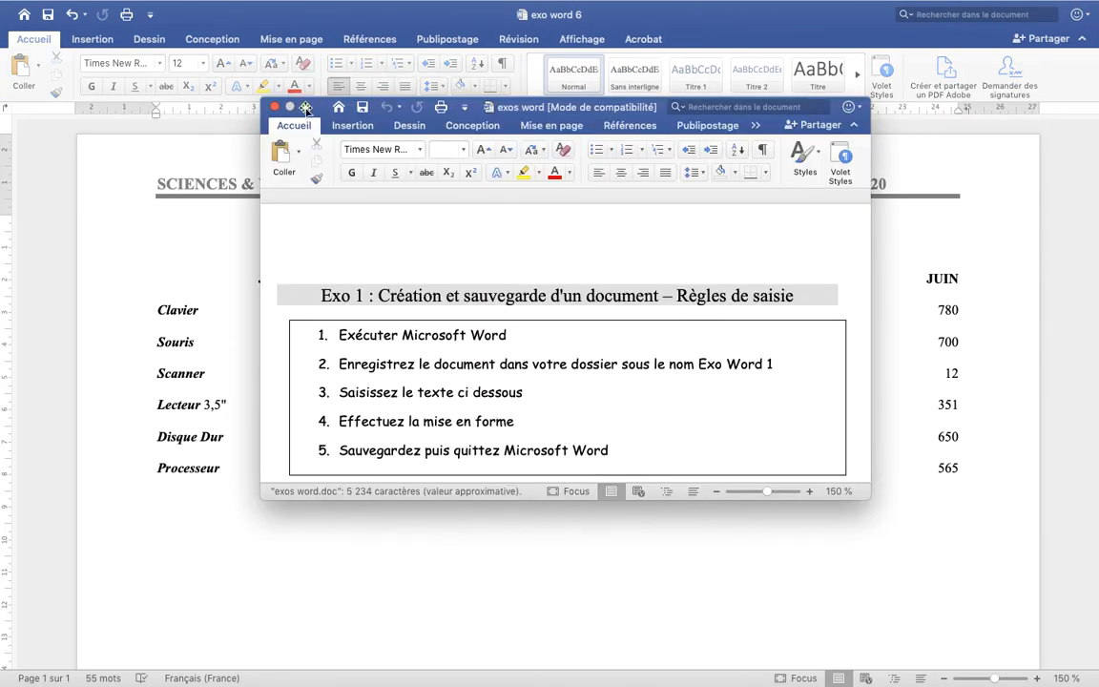
left_click(307, 111)
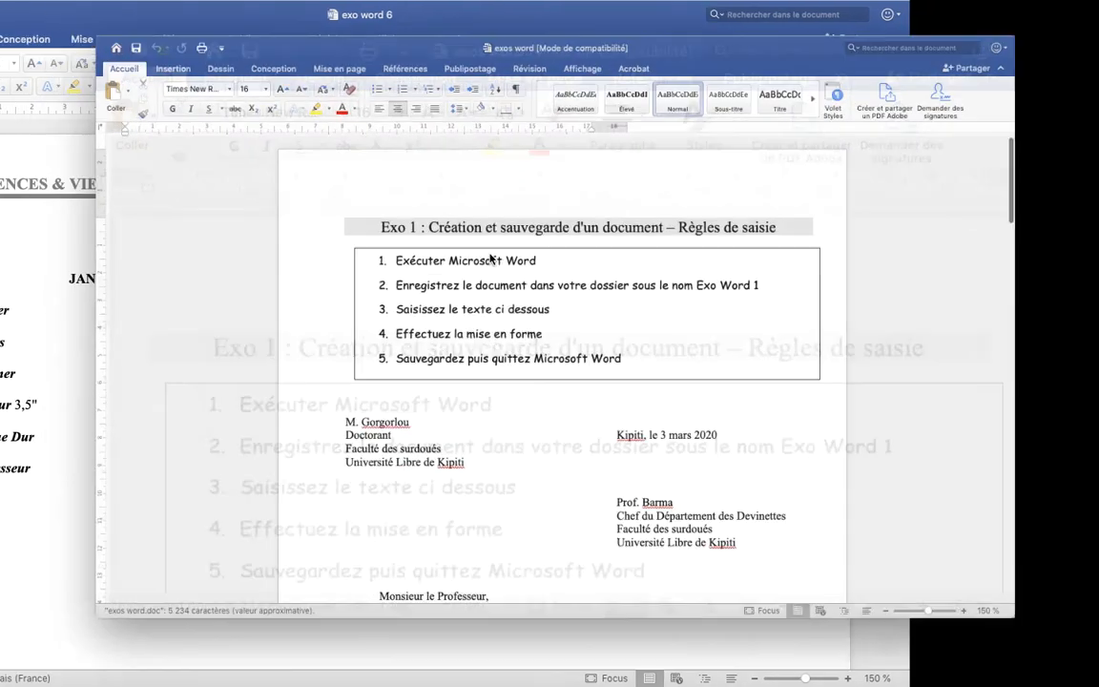
Step: Find exercise 6 in exos word and examine its instructions and finished sales table for comparison
scroll(543, 591, "down", 15)
scroll(541, 375, "down", 20)
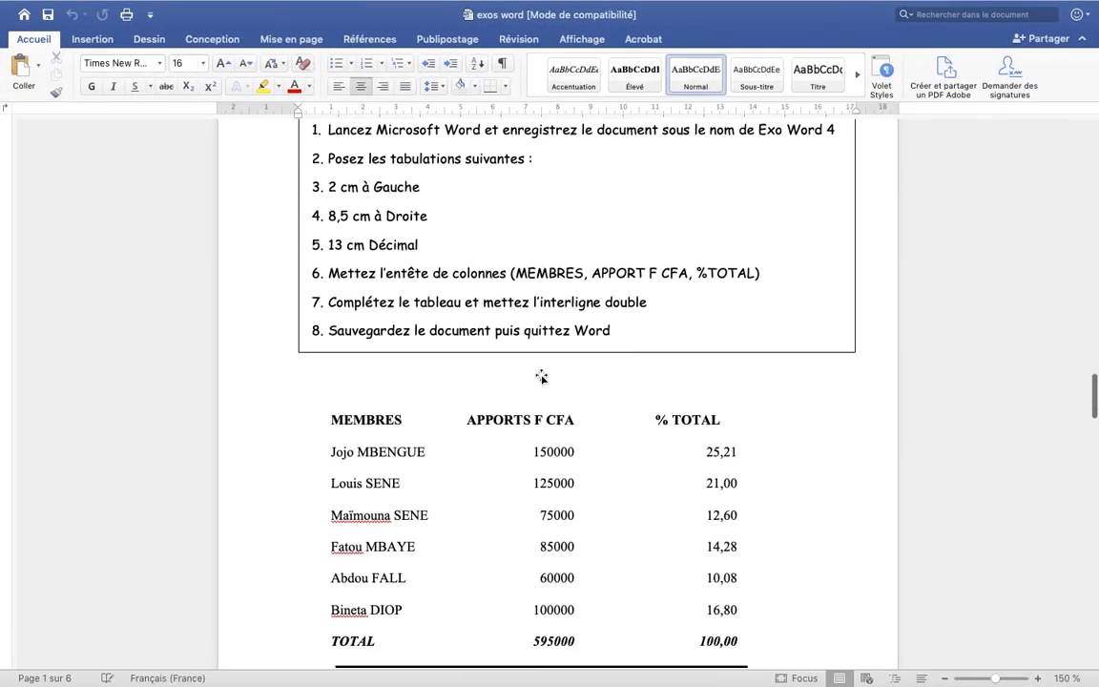
scroll(542, 378, "down", 10)
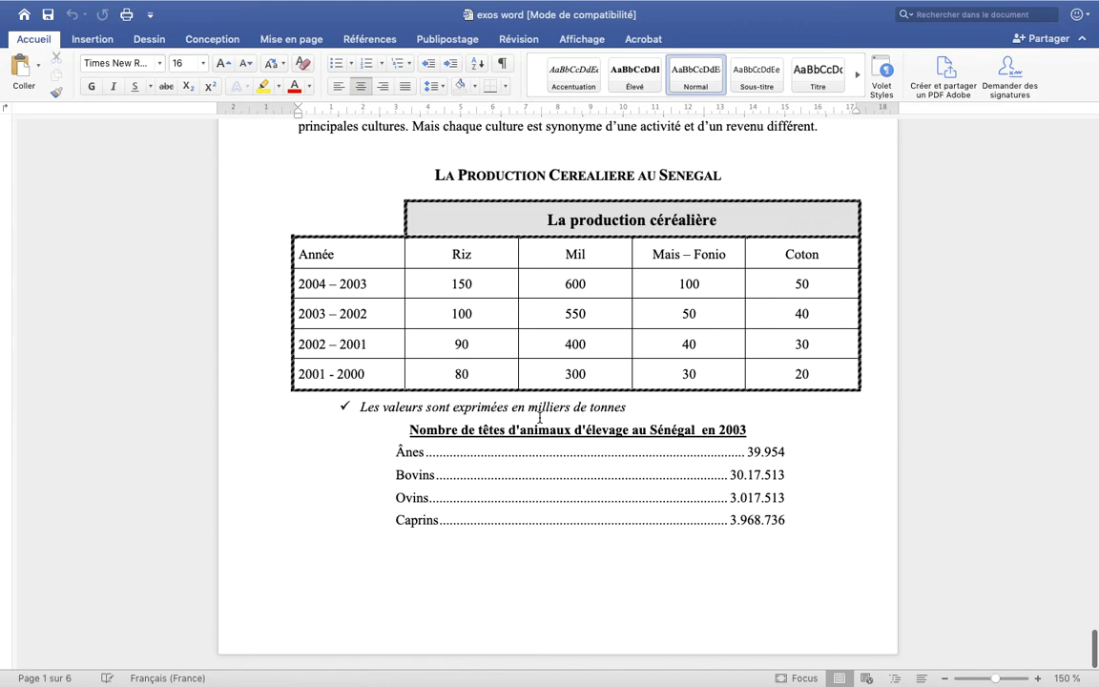
scroll(538, 417, "down", 15)
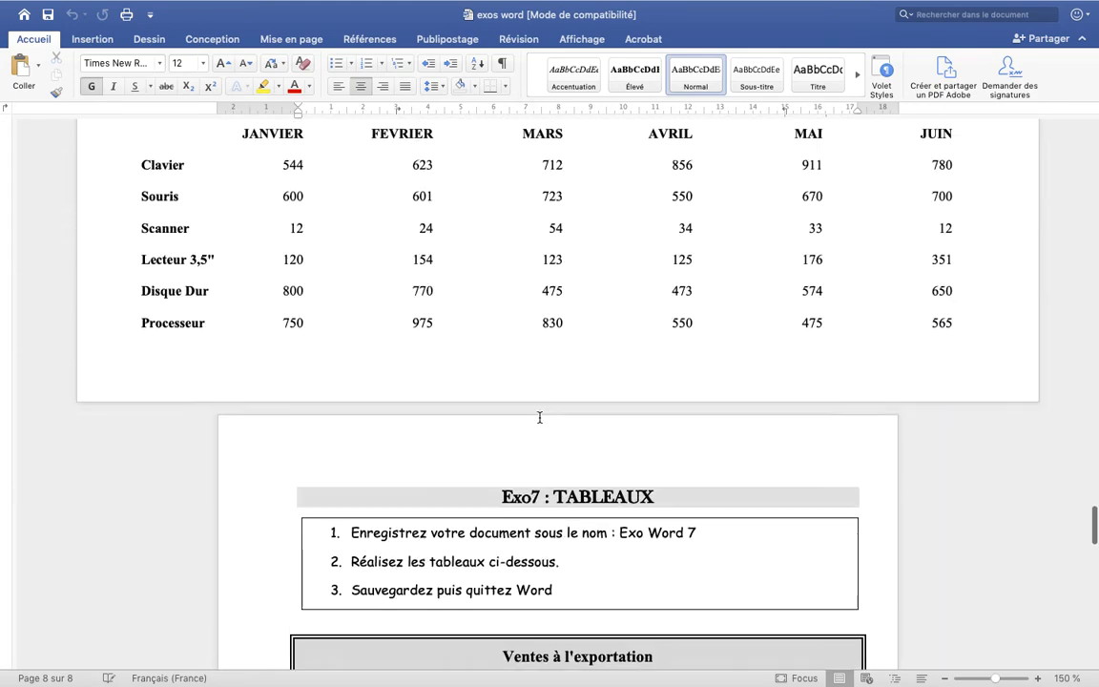
scroll(539, 417, "up", 5)
scroll(538, 416, "down", 3)
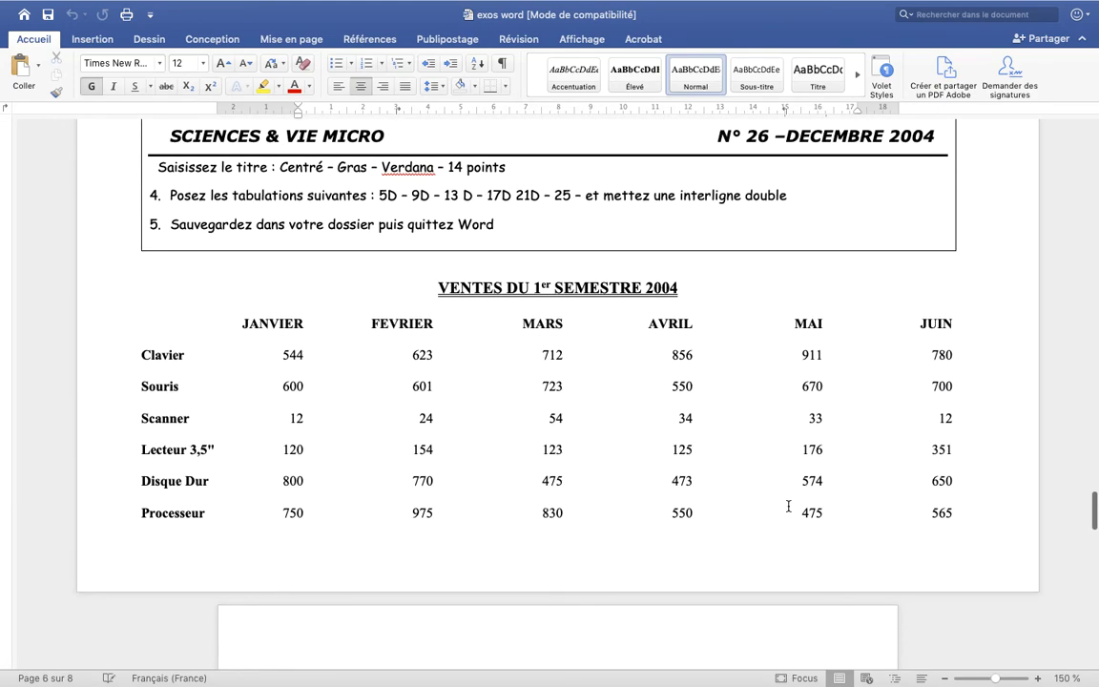
Step: Return to the exo word 6 document and make the "er" of "1er" in the sales title superscript
left_click_drag(942, 513, 227, 333)
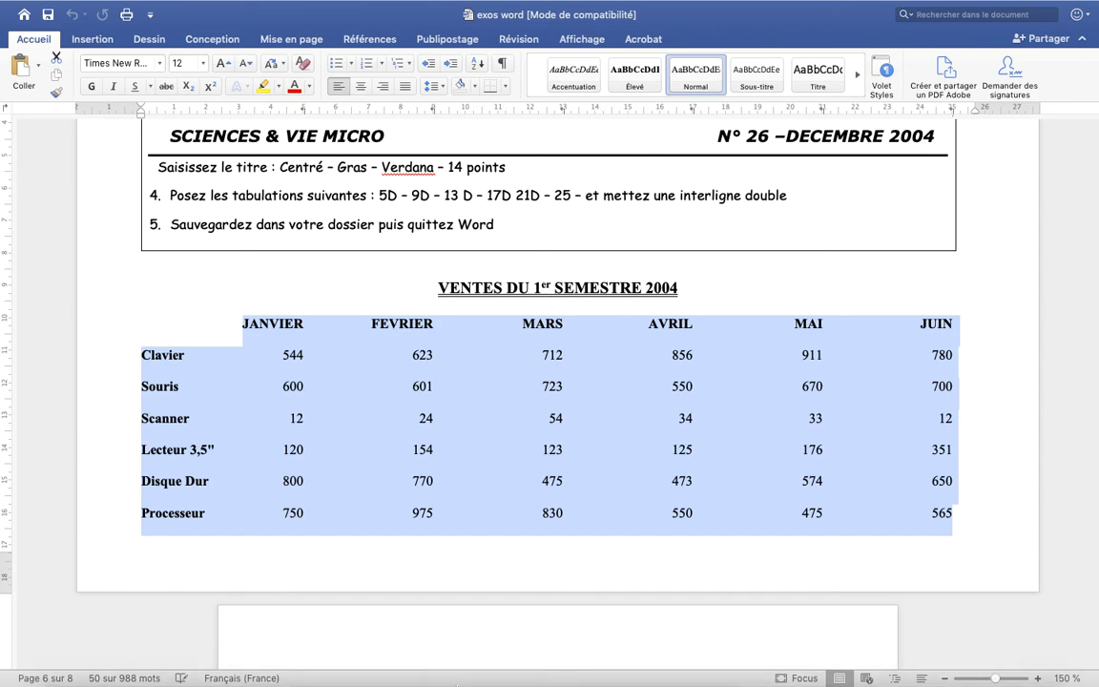
left_click(600, 658)
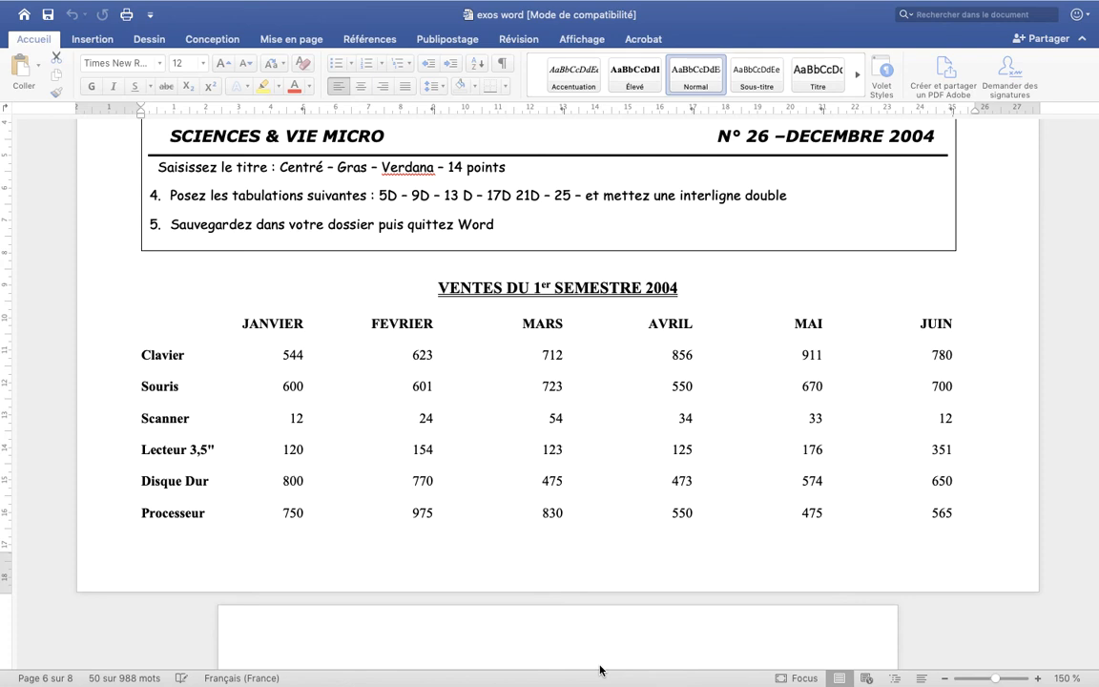
mouse_move(600, 667)
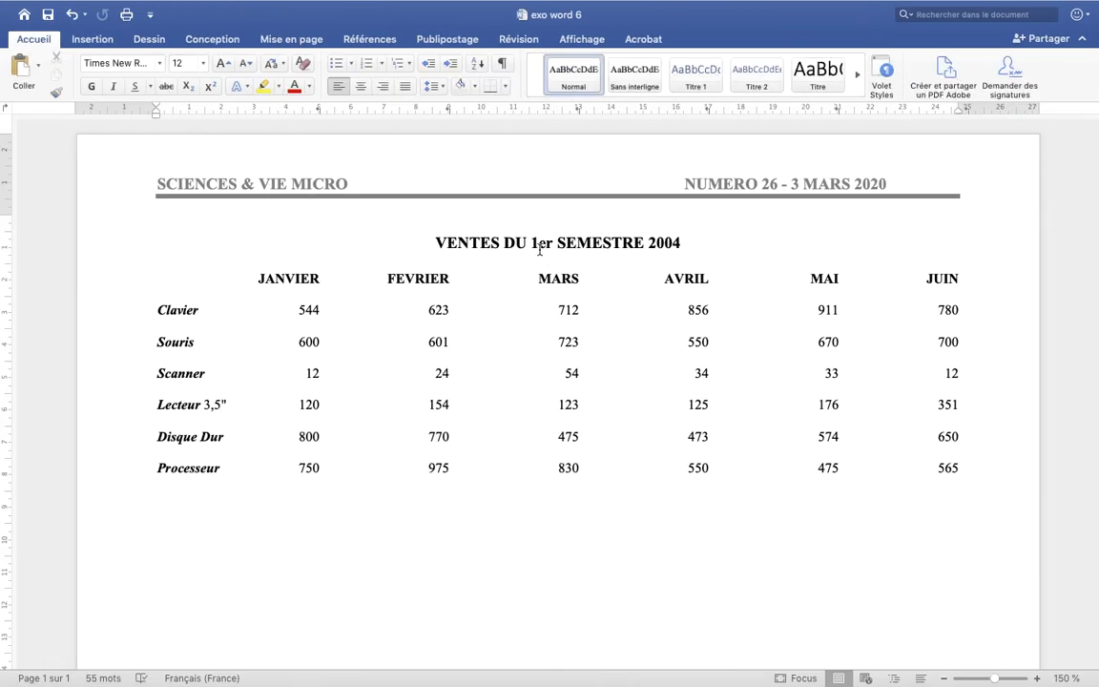
left_click_drag(540, 245, 553, 245)
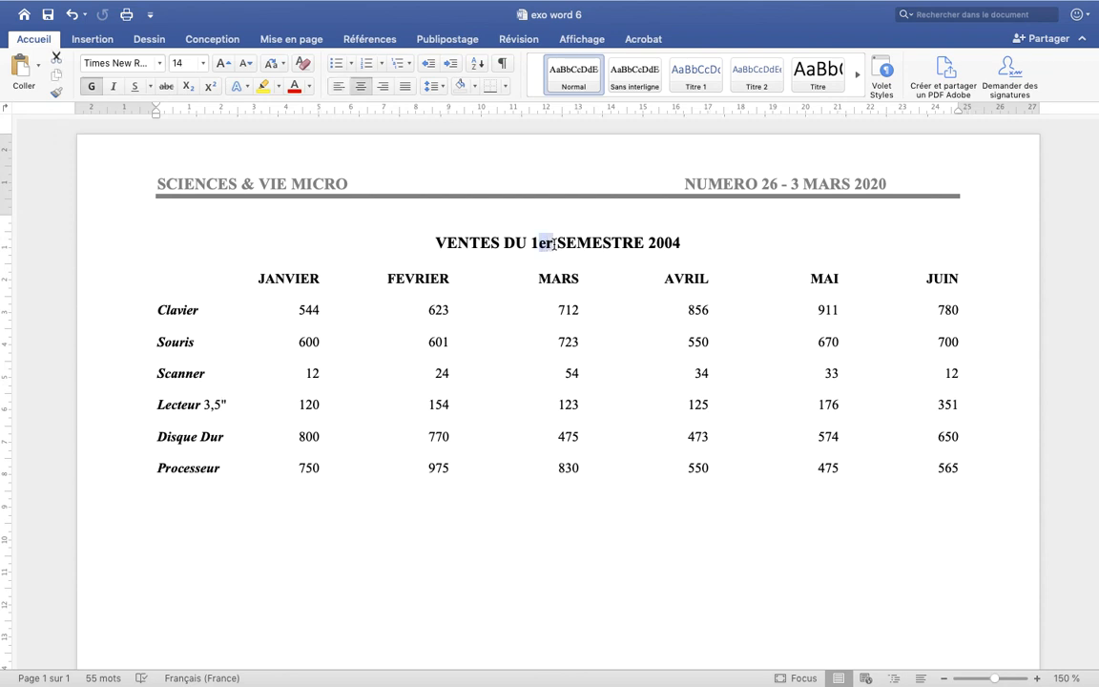
left_click(210, 87)
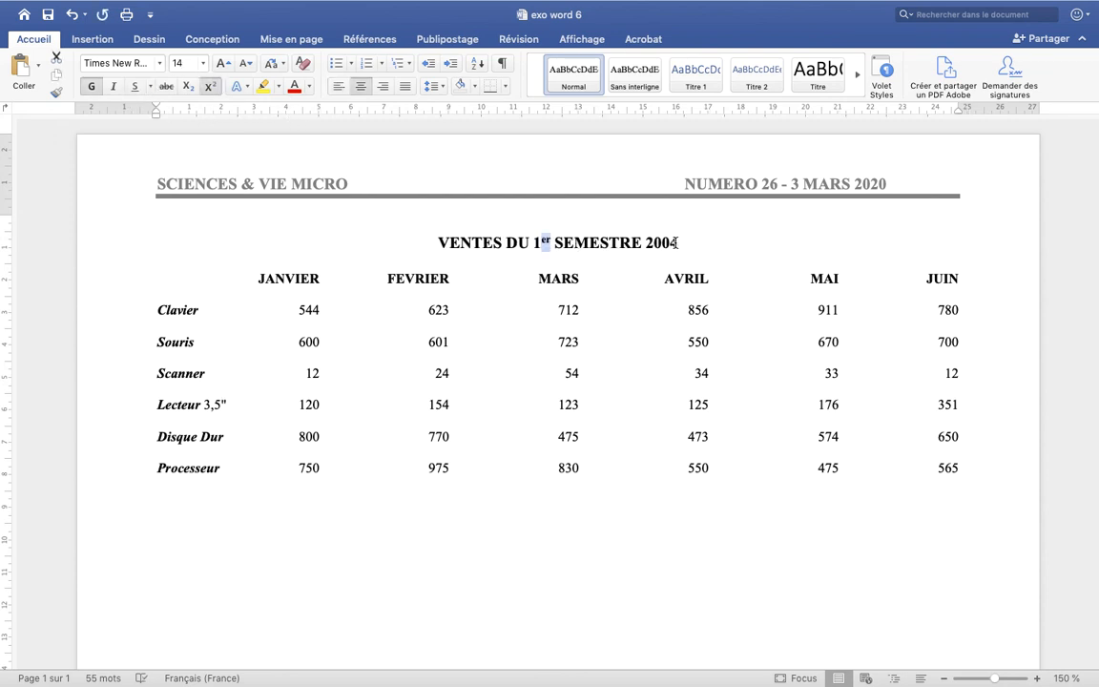
Step: Apply a double underline to the whole title "VENTES DU 1er SEMESTRE 2004"
left_click_drag(676, 243, 405, 217)
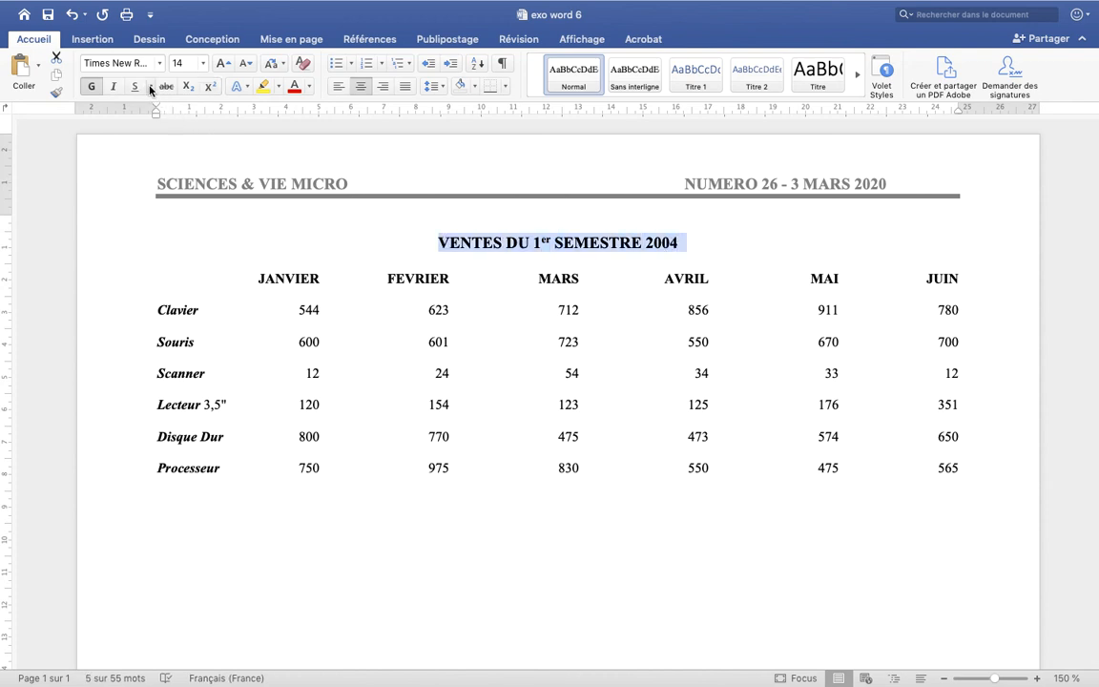
left_click(150, 86)
left_click(144, 115)
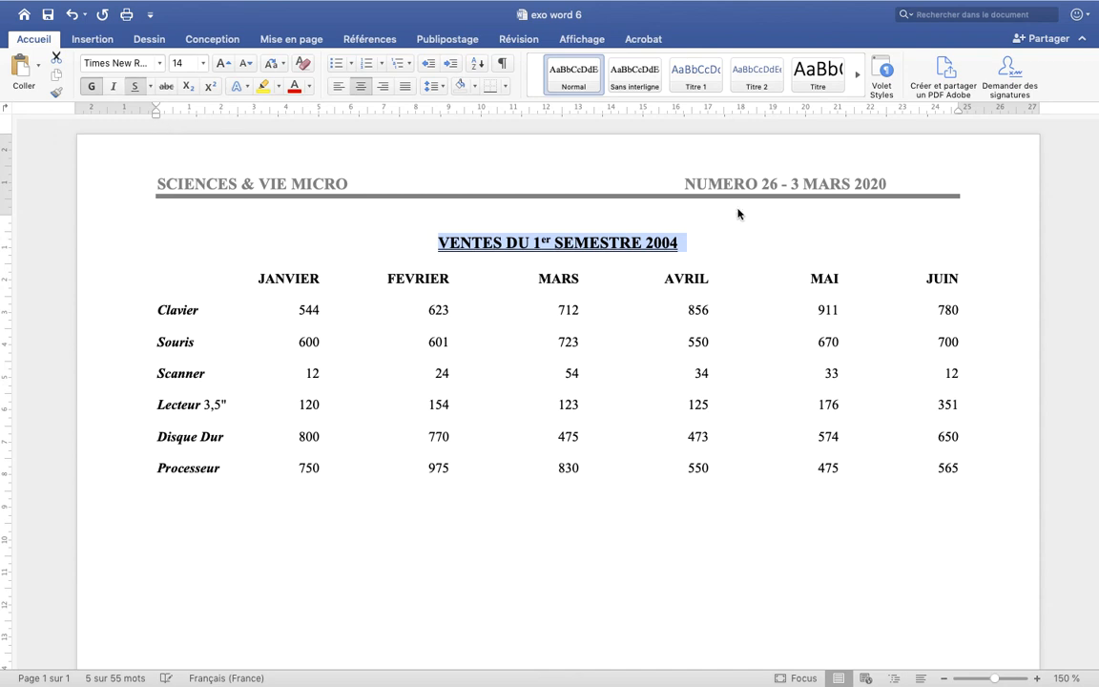
left_click(701, 250)
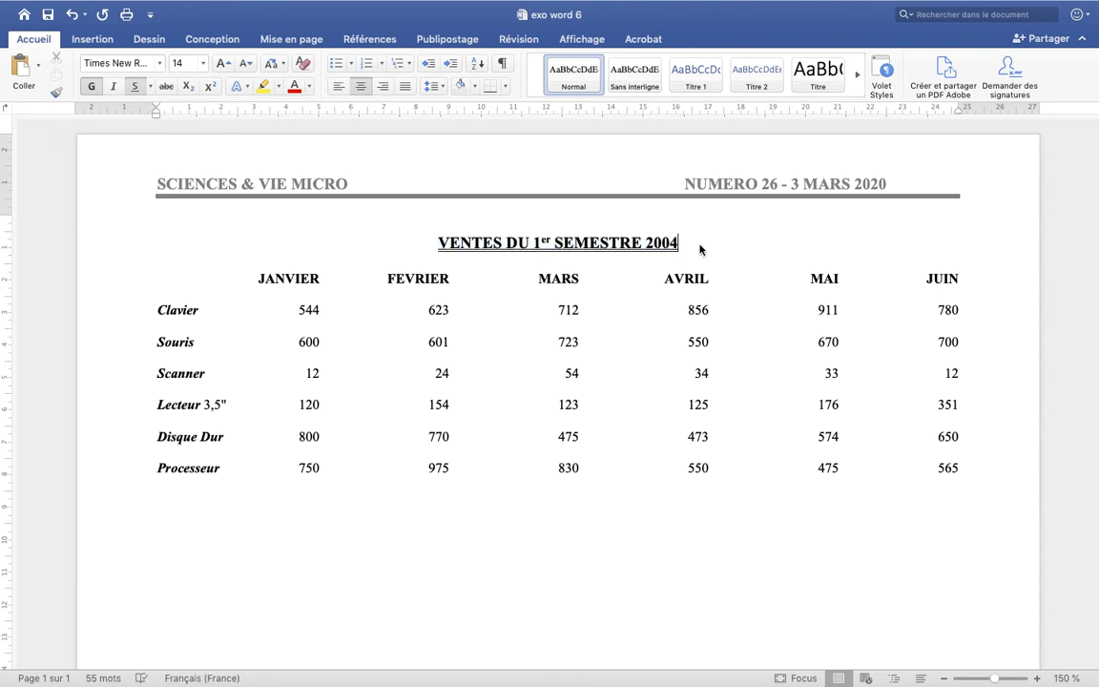